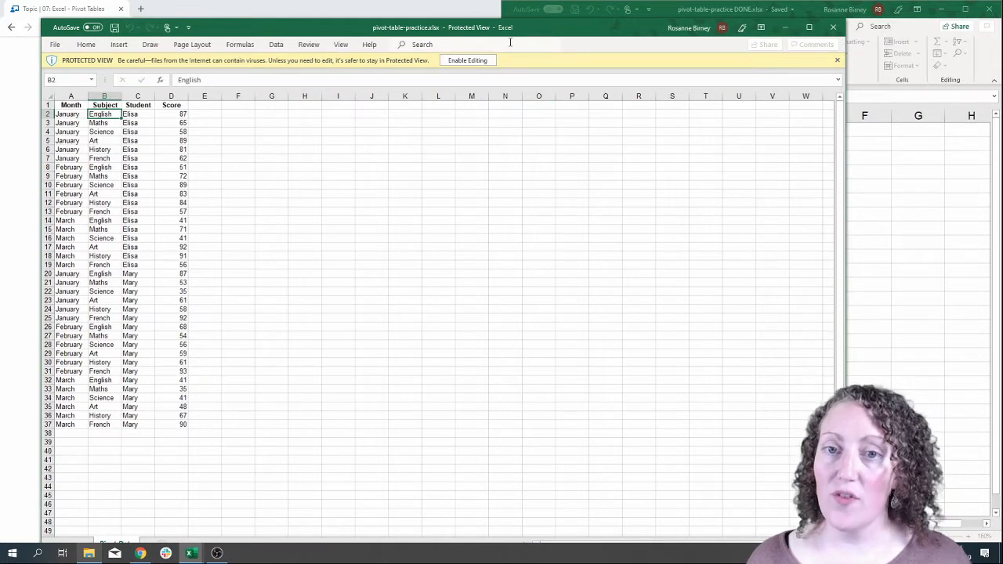
Enable editing and save the workbook as pivot-table-practice in the OneDrive folder S1 > Intro to HI.
left_click(471, 61)
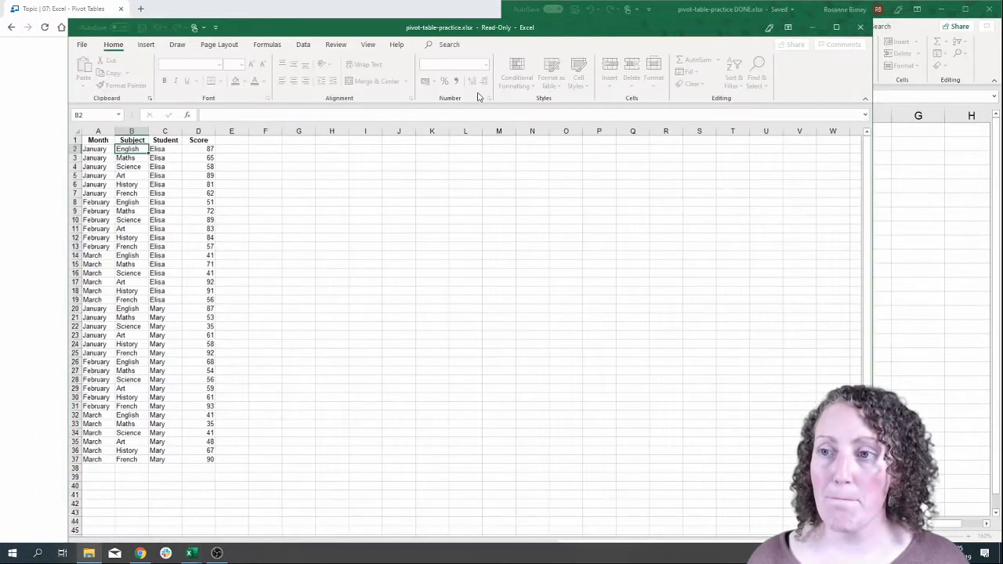
left_click(82, 44)
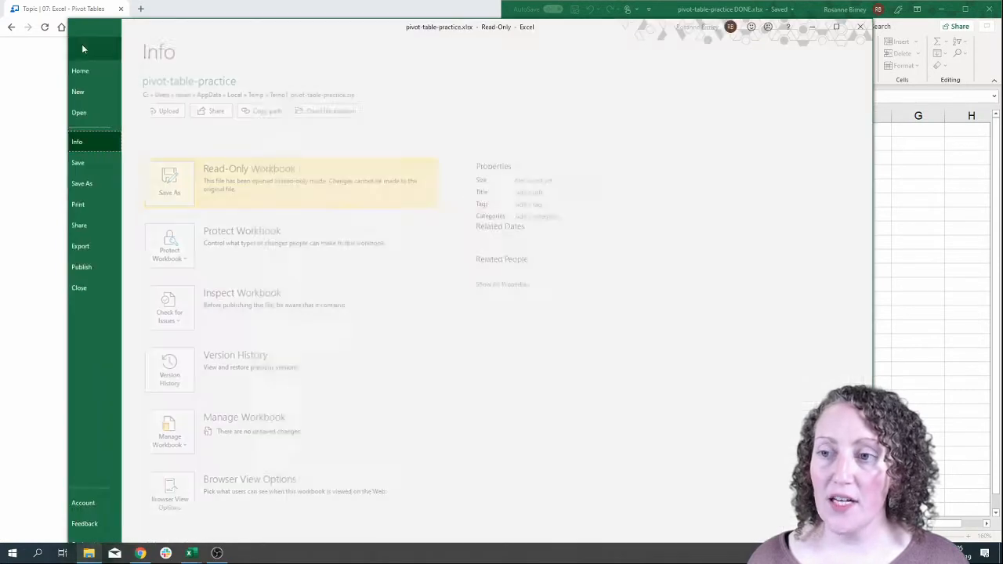
left_click(101, 184)
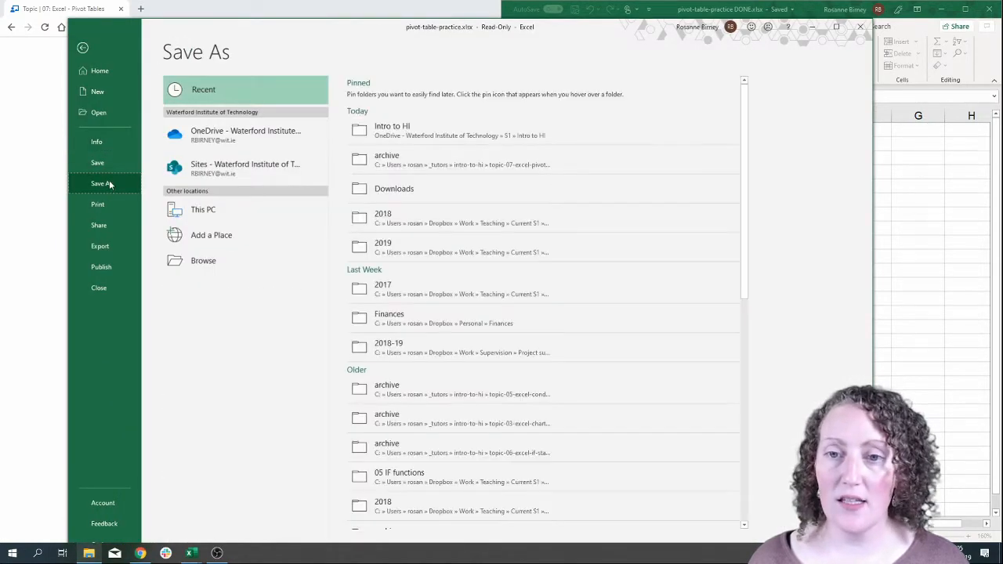
left_click(397, 135)
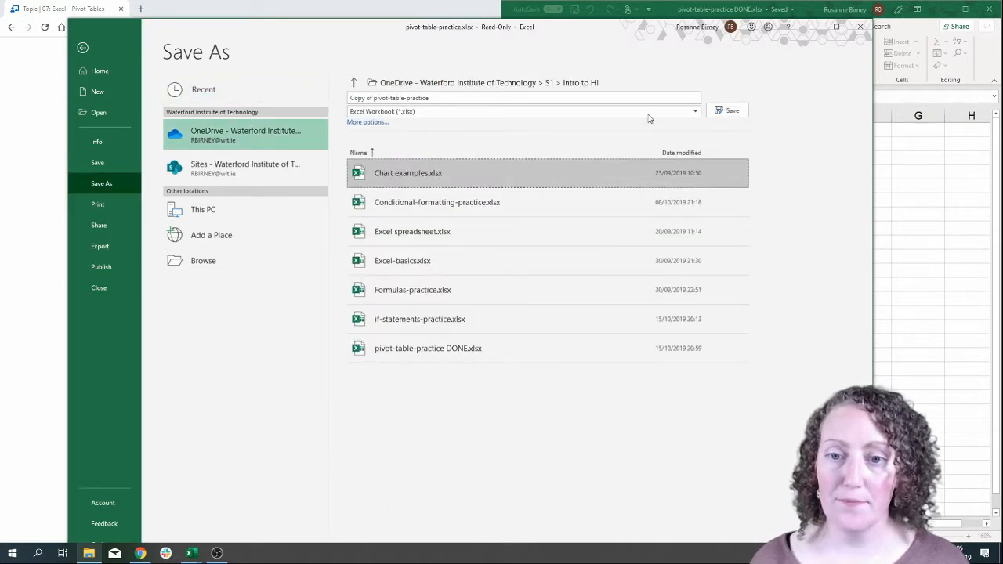
left_click(373, 98)
left_click(374, 98)
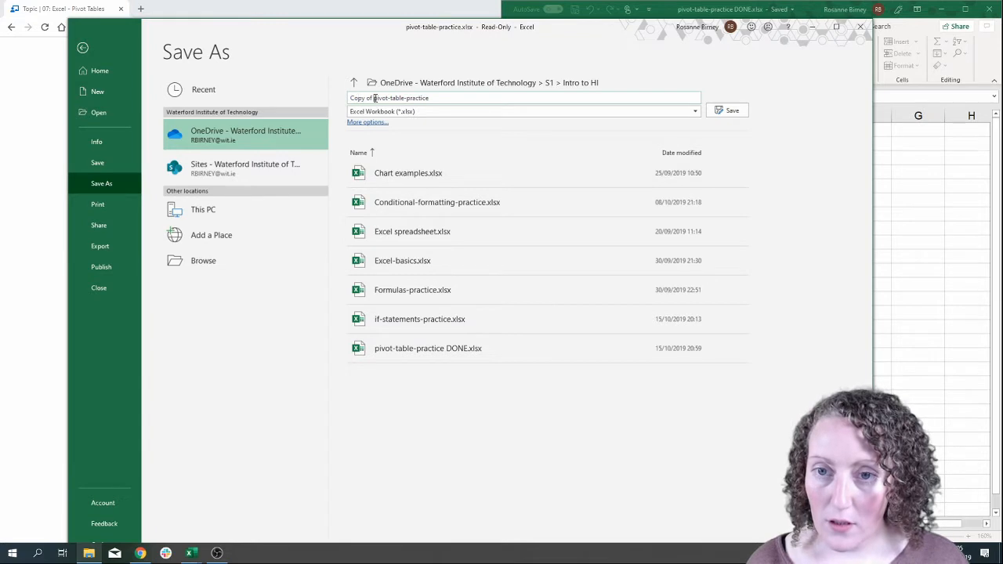
left_click_drag(374, 98, 329, 102)
key("BackSpace")
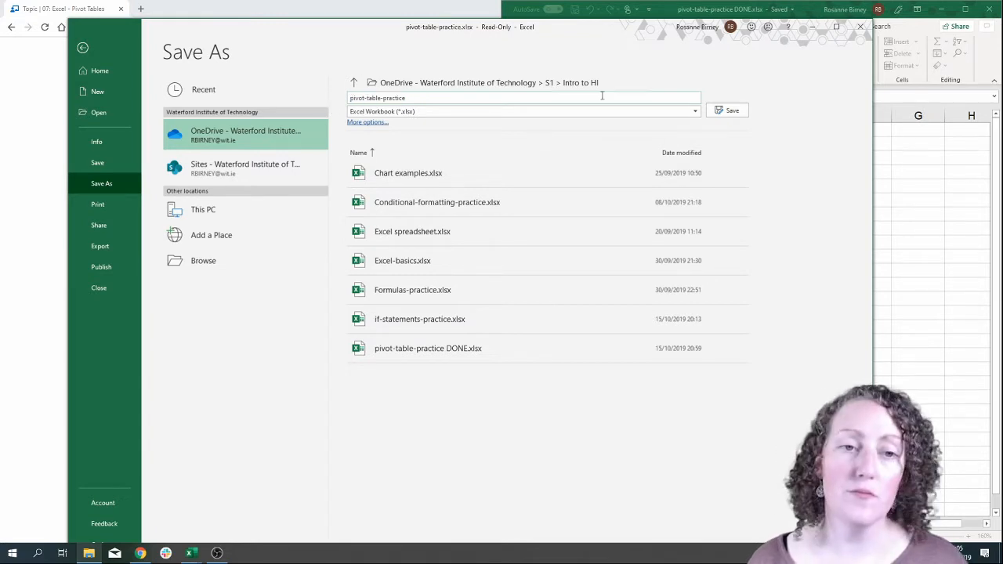
left_click(727, 110)
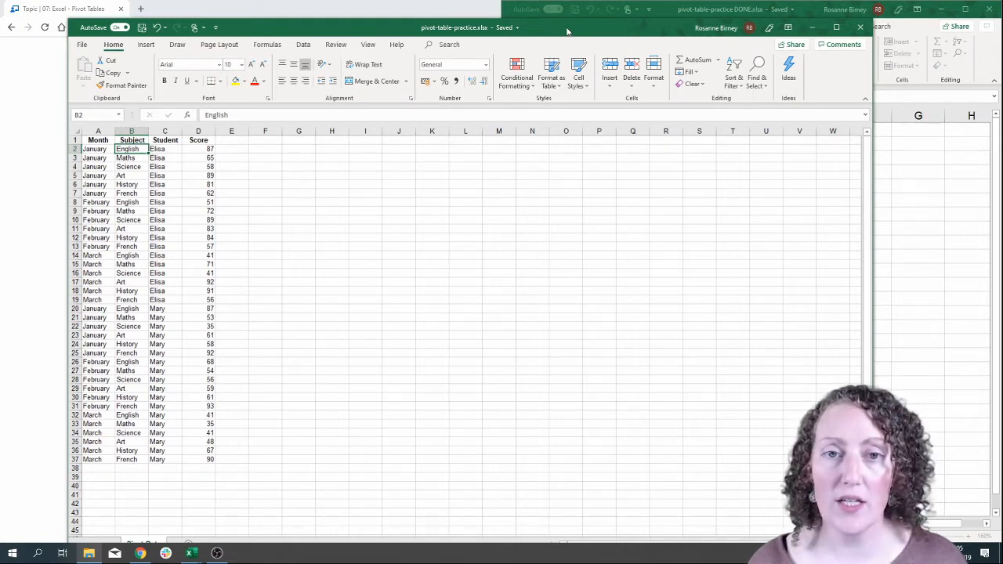
Arrange pivot-table-practice beside pivot-table-practice DONE, with the finished sheet zoomed to 210% and the practice sheet to 110%.
left_click_drag(567, 31, 1002, 45)
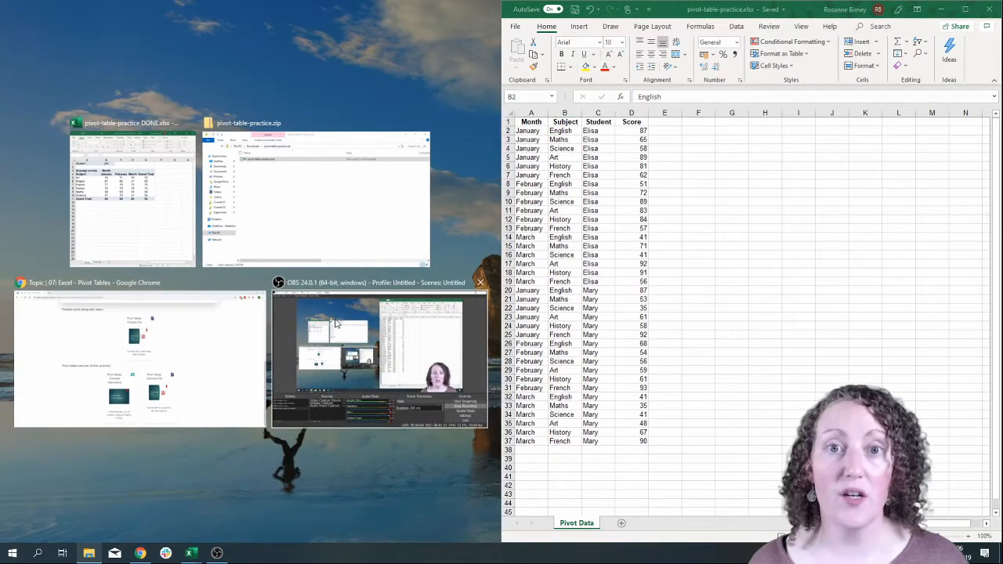
left_click(143, 235)
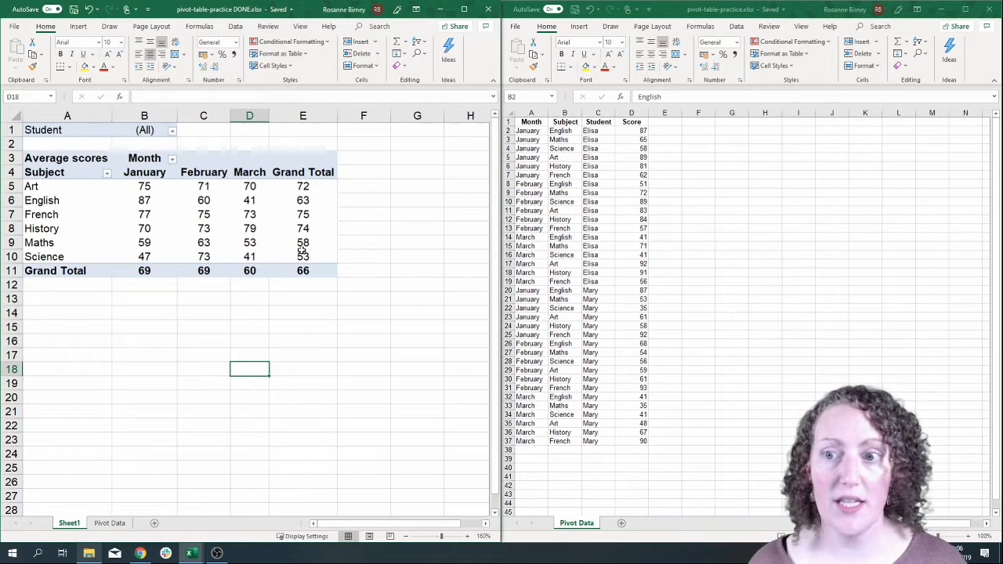
left_click(469, 538)
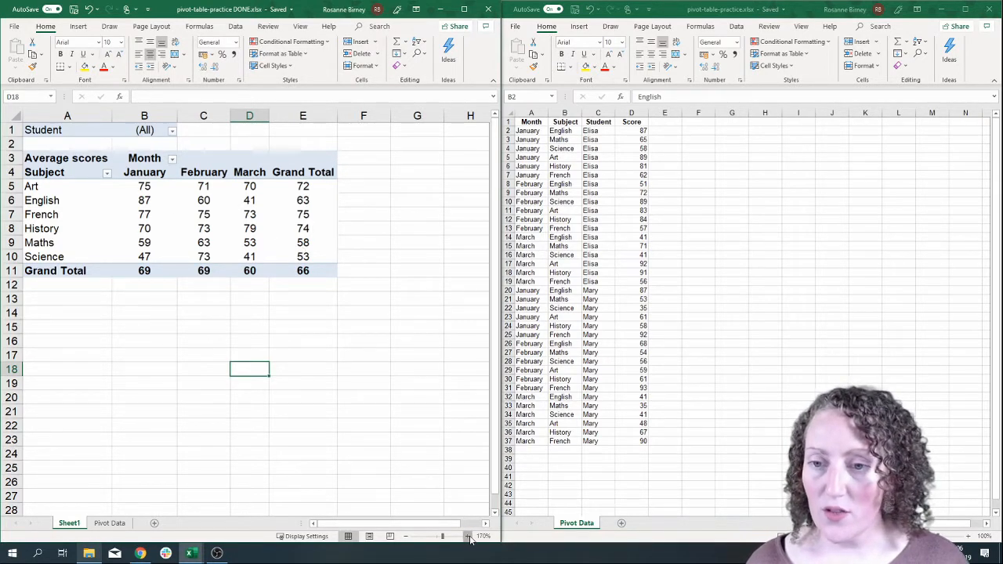
left_click(468, 537)
left_click(468, 538)
left_click(468, 538)
left_click(469, 538)
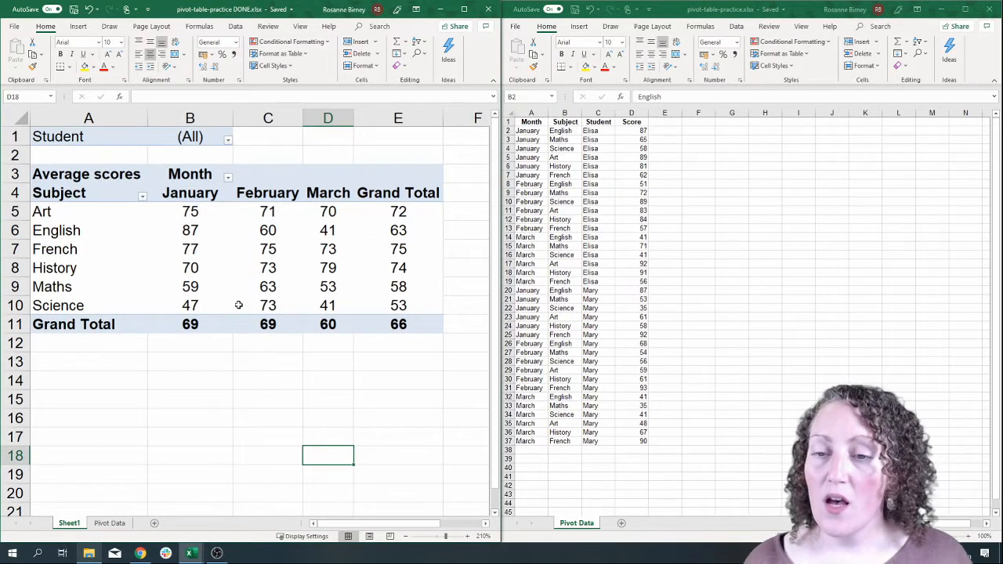
left_click(618, 218)
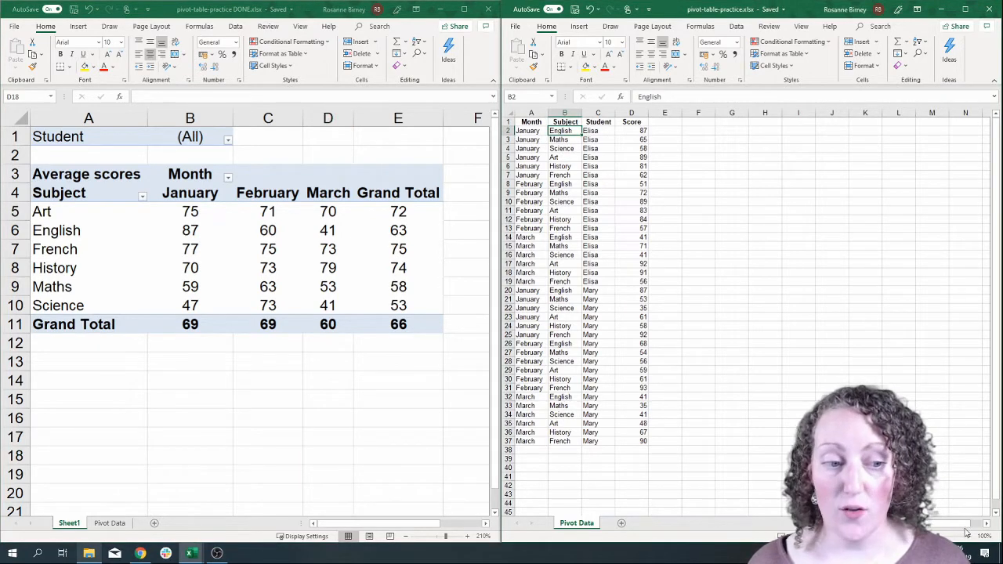
left_click(969, 537)
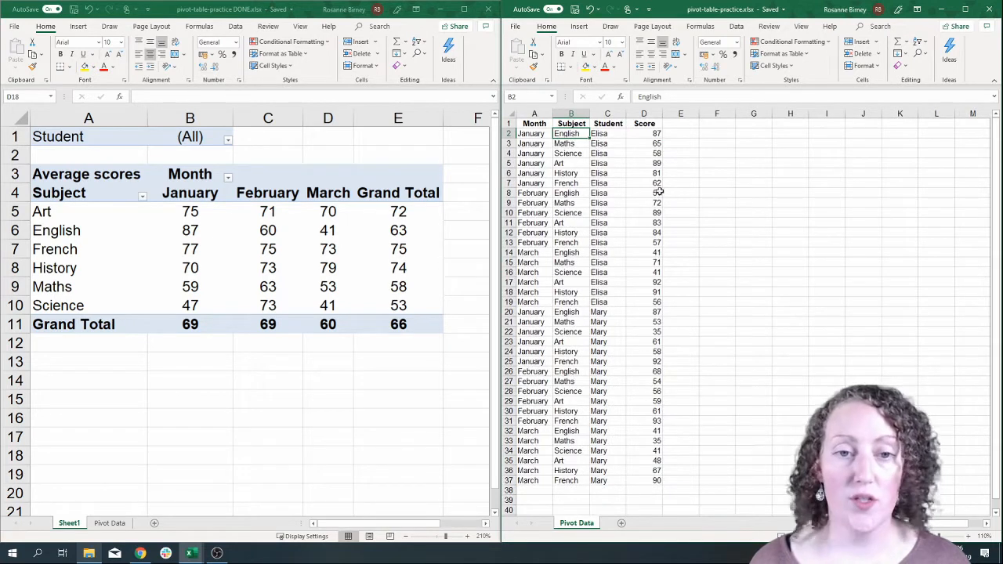
Examine the Student, Subject and Month columns of the practice data, highlighting the second student's entries in C20:C37.
left_click_drag(619, 134, 599, 482)
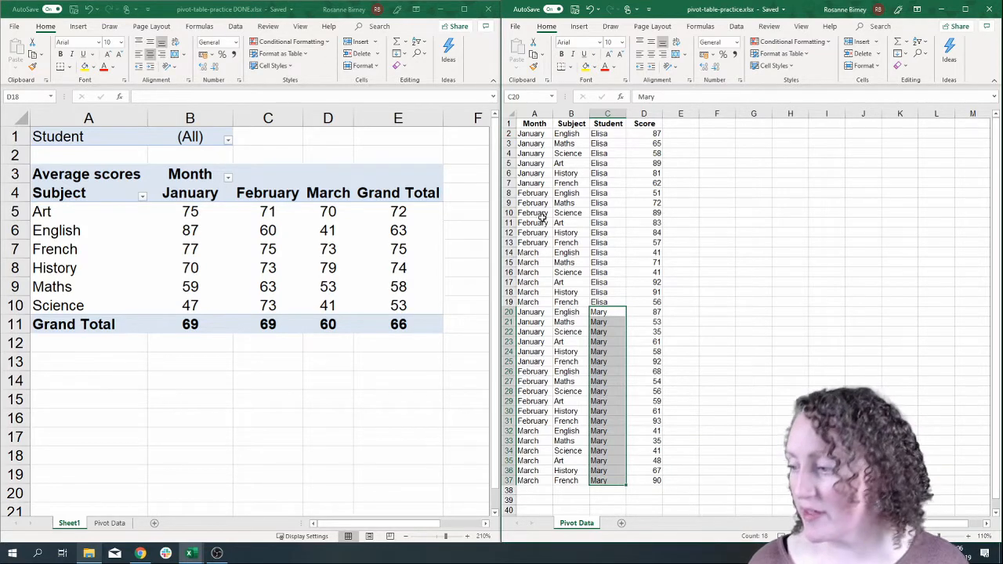
left_click(566, 410)
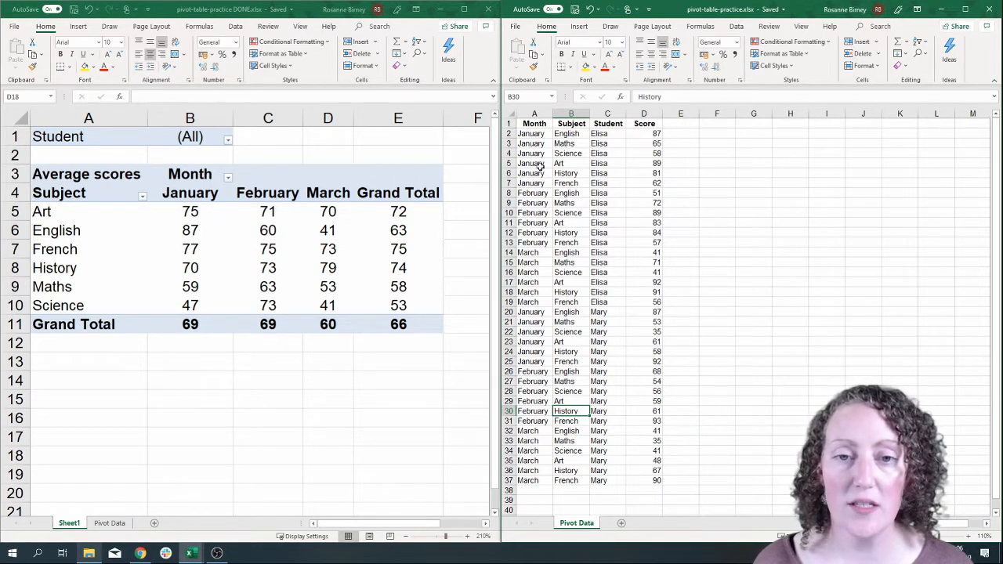
left_click(577, 143)
left_click(541, 143)
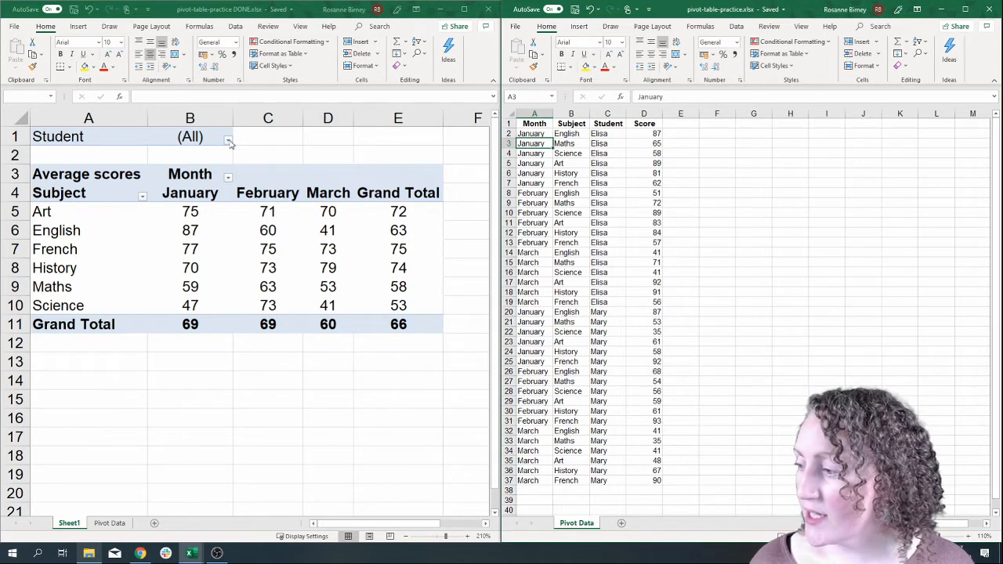
Filter the finished pivot table's Student field to show only the last student listed.
key("alt+Tab")
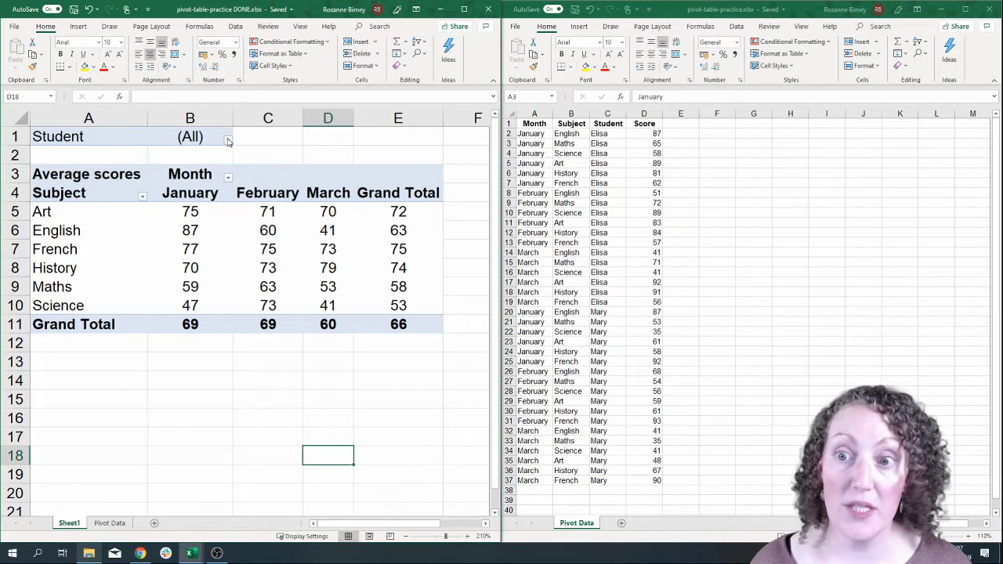
left_click(229, 141)
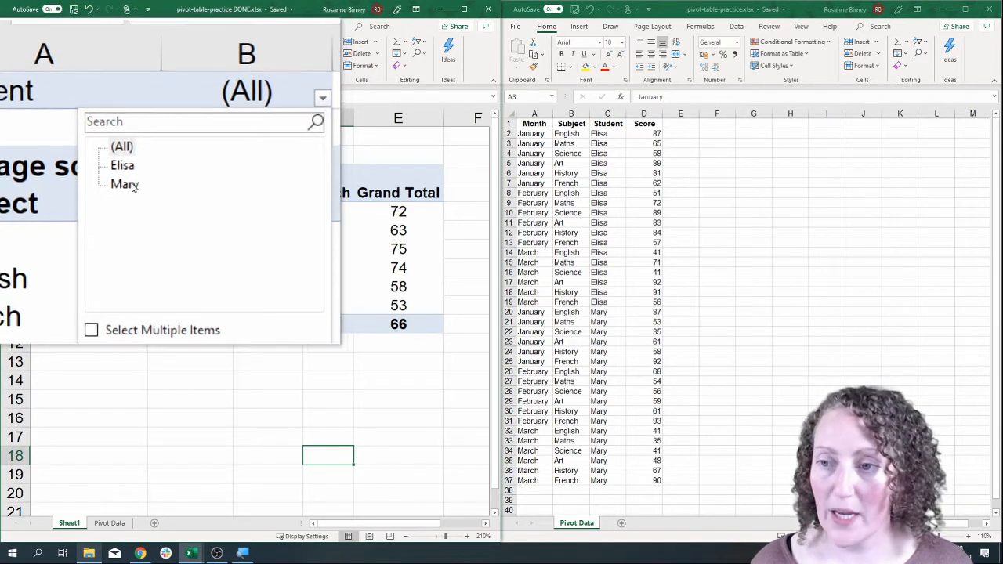
left_click(129, 191)
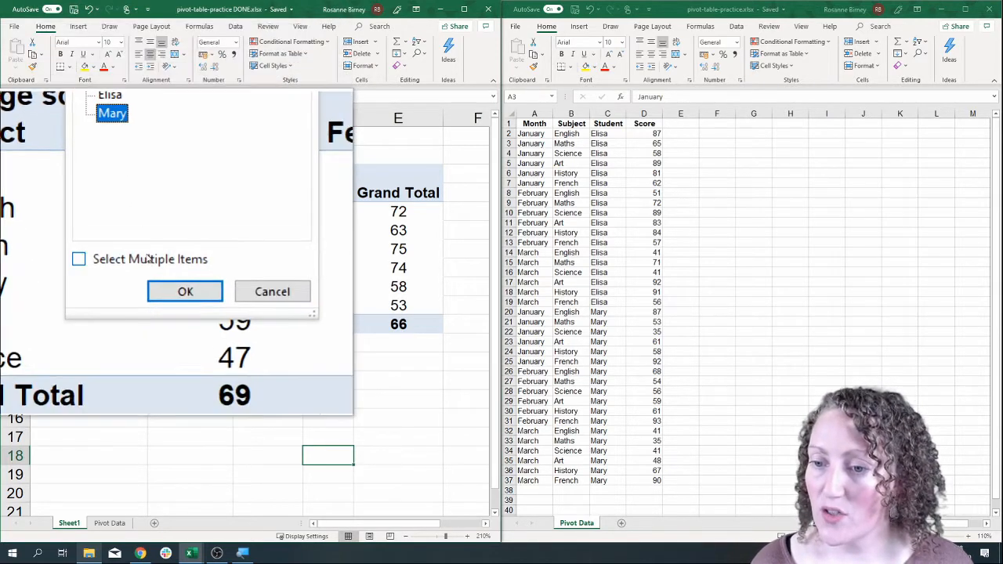
left_click(171, 272)
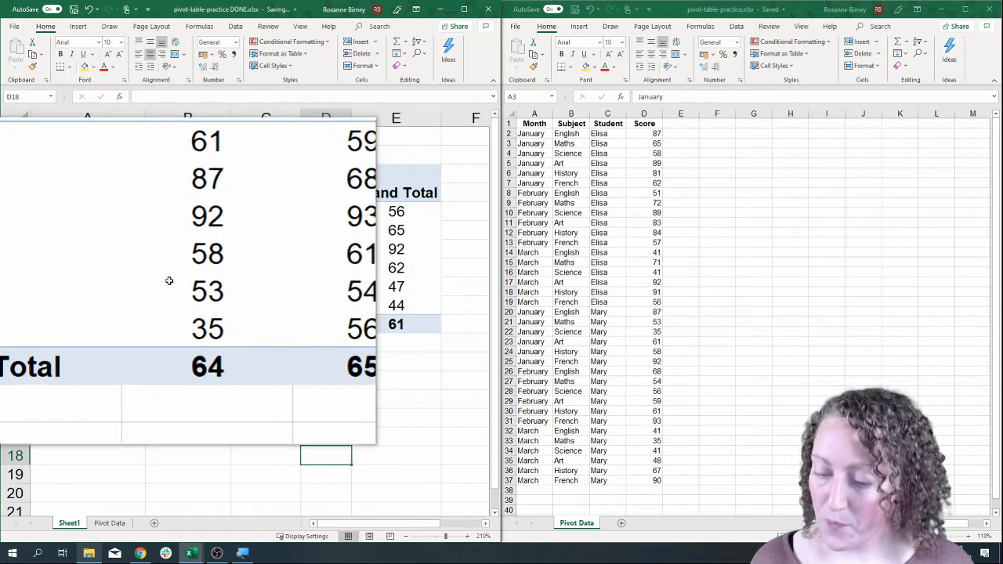
mouse_move(169, 281)
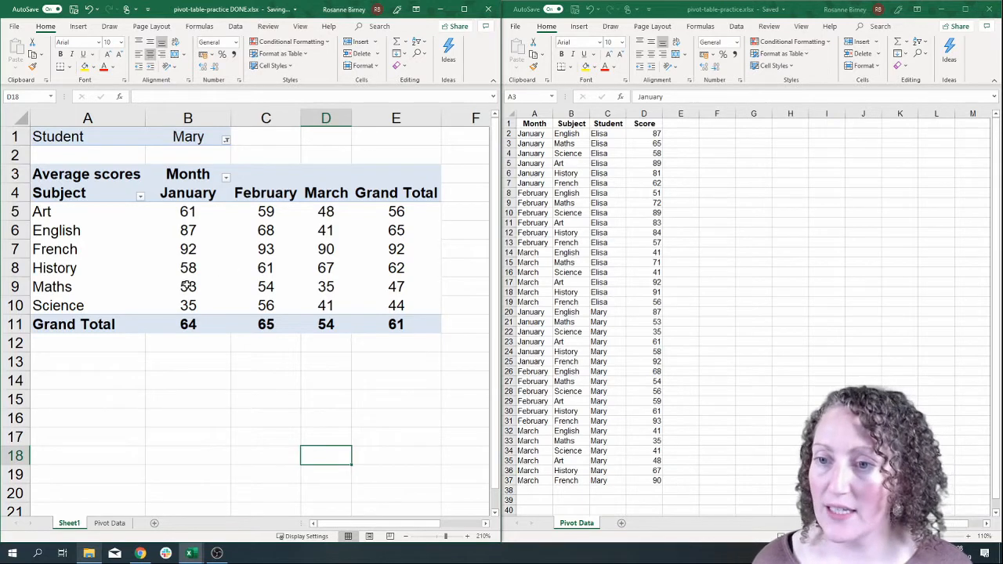
Filter the Month field of the finished pivot table to show only March.
left_click(226, 180)
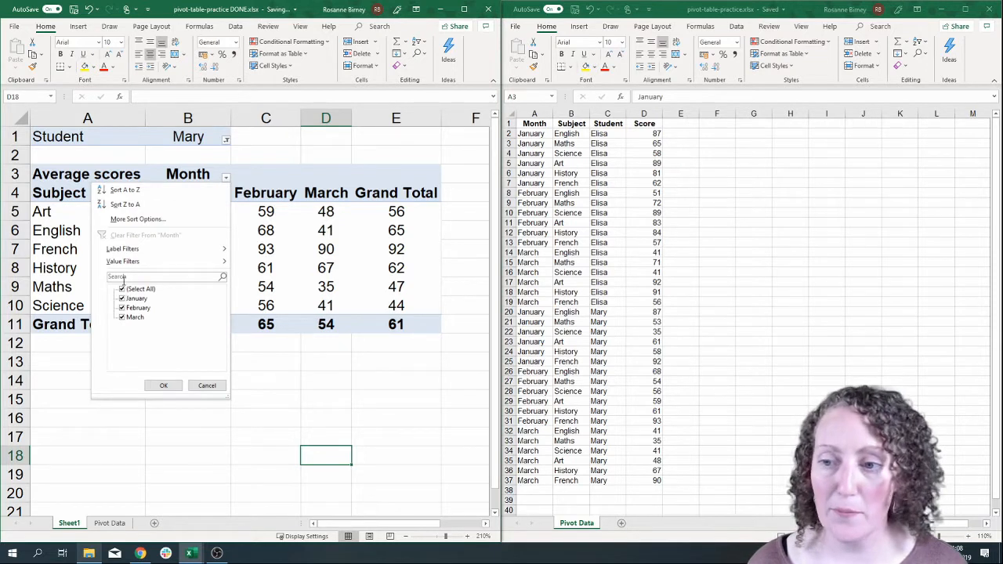
left_click(122, 290)
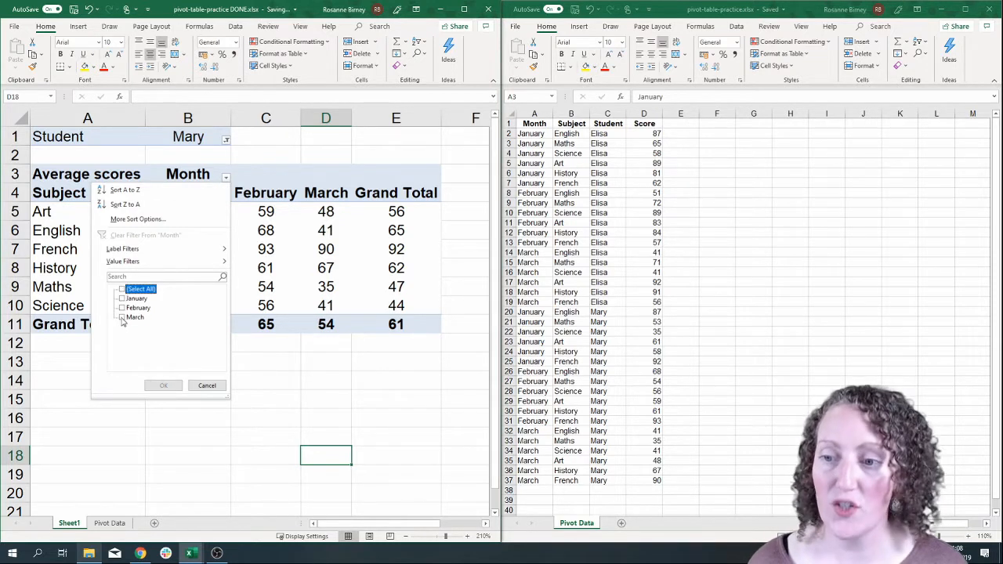
left_click(121, 317)
left_click(164, 386)
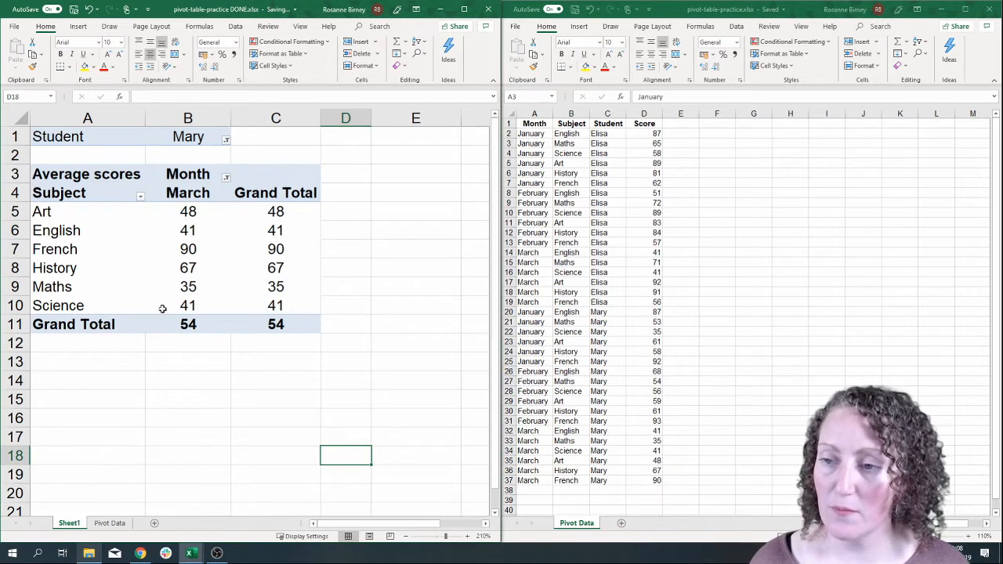
Filter the Subject field of the finished pivot table to show only Maths and Science.
left_click(140, 197)
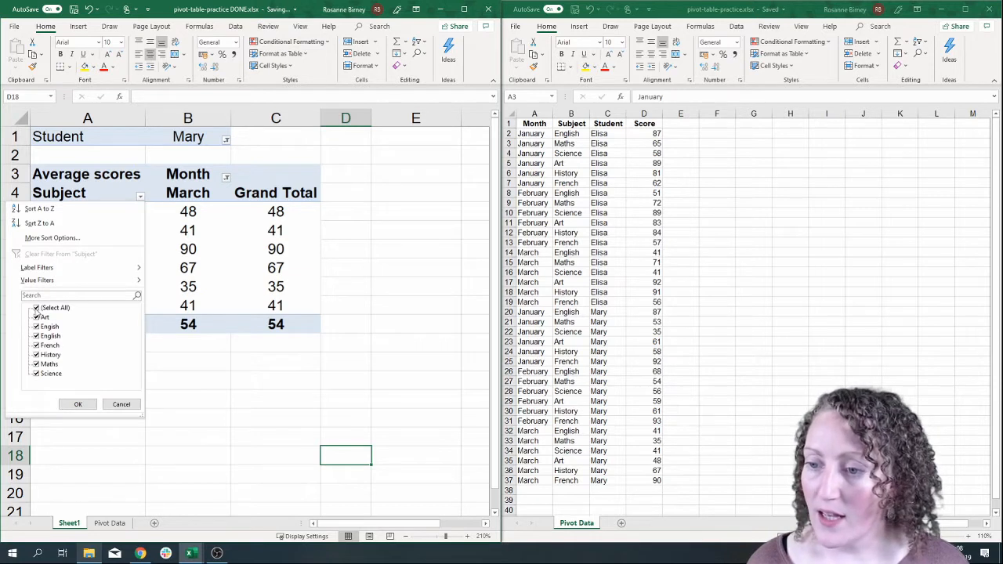
left_click(36, 309)
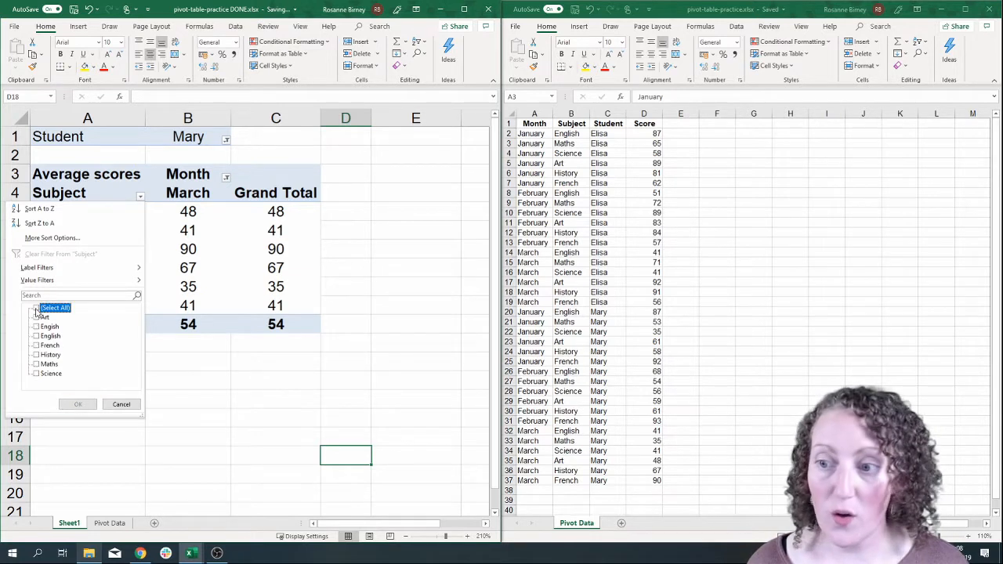
left_click(35, 365)
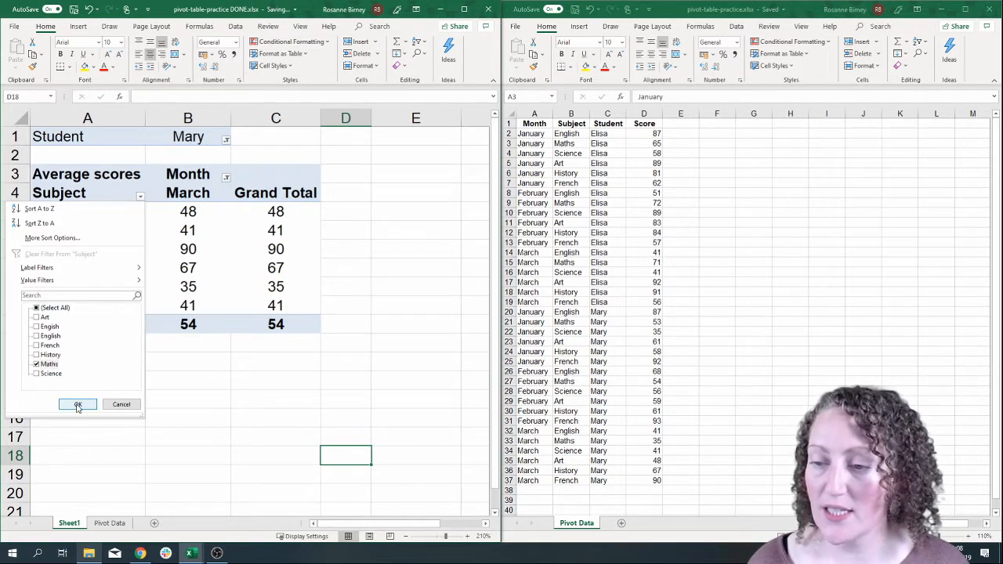
left_click(36, 373)
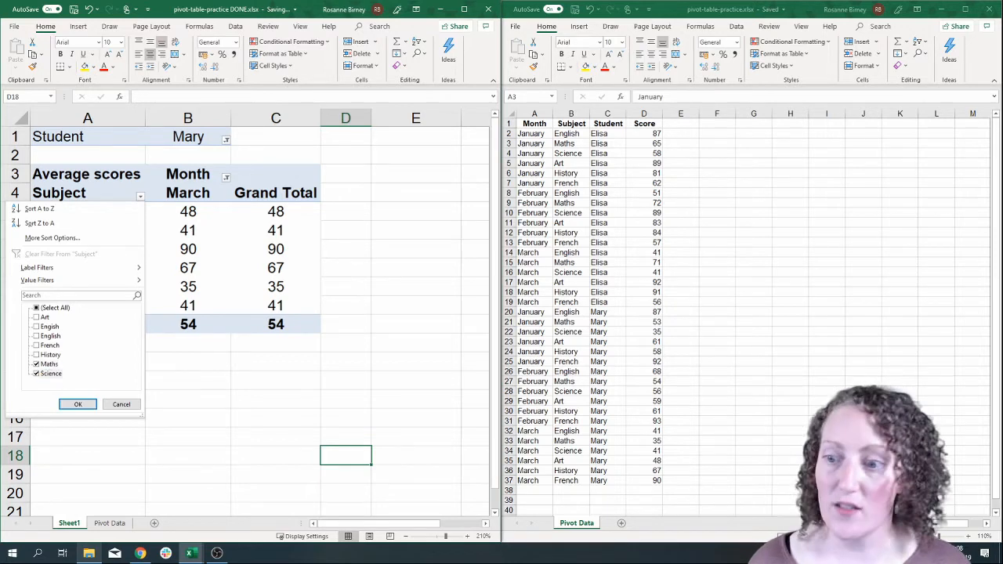
left_click(79, 404)
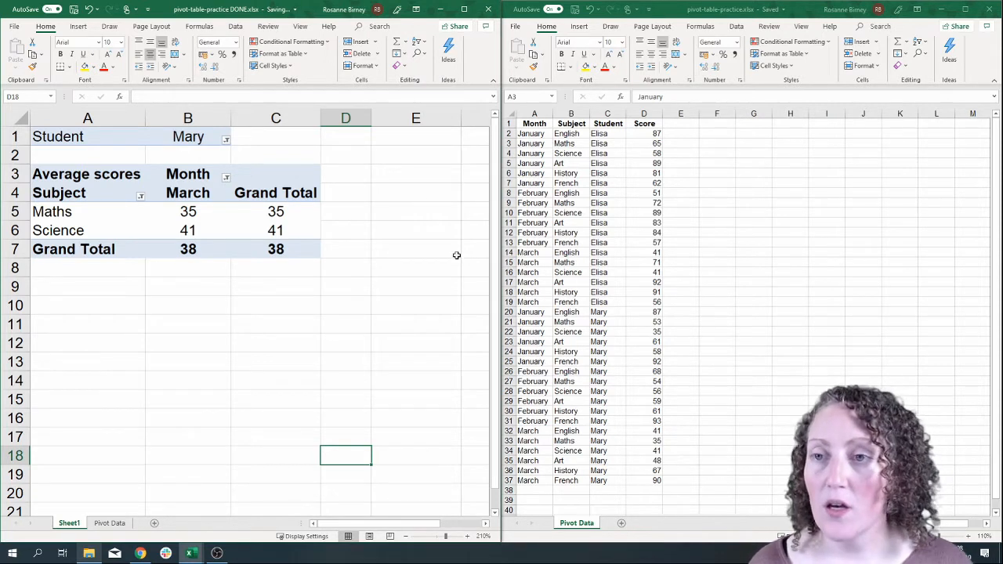
Close the pivot-table-practice DONE workbook and maximize the pivot-table-practice workbook.
left_click(489, 14)
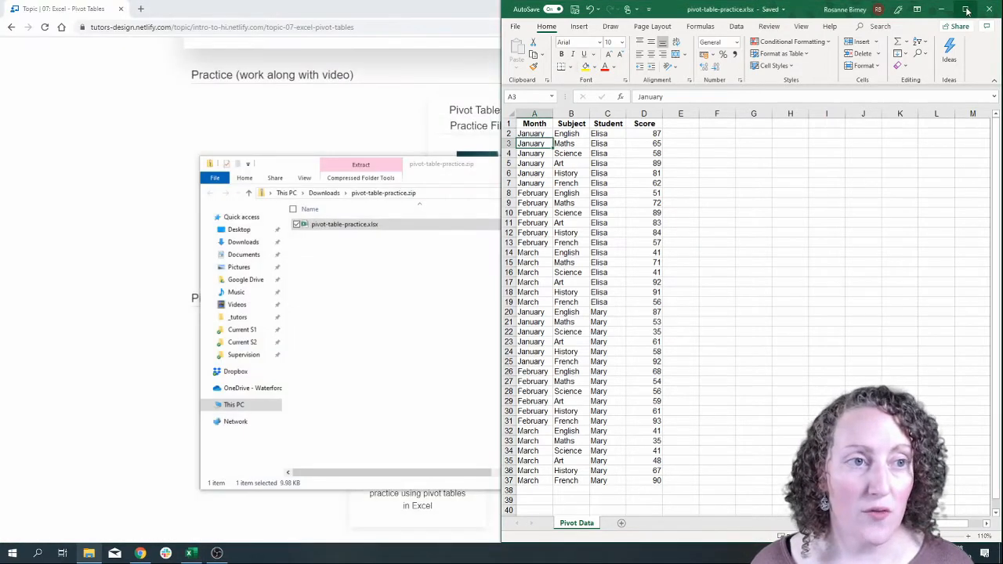
left_click(966, 10)
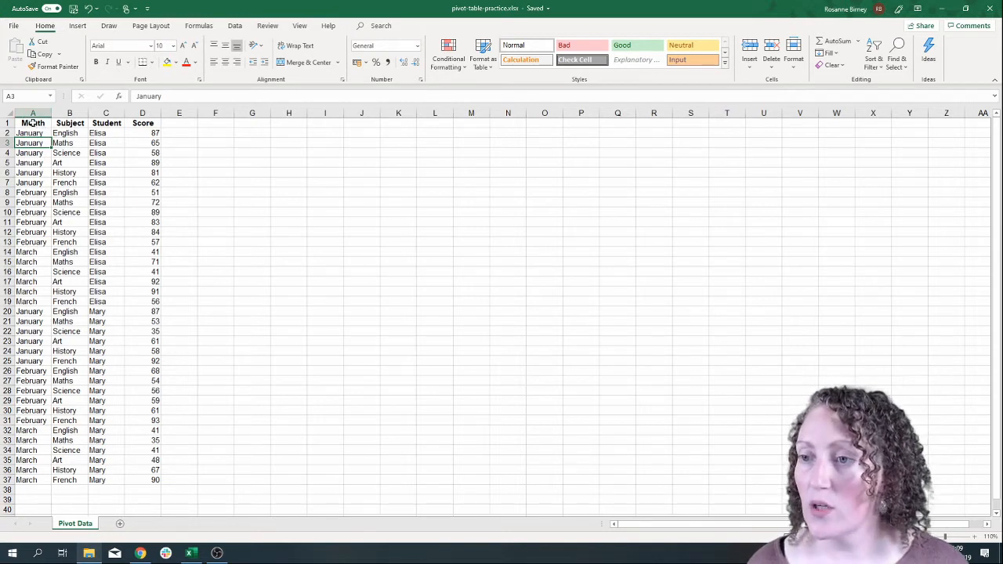
Create a PivotTable on a new worksheet from the Month, Subject, Student and Score data in A1:D37.
left_click_drag(33, 123, 152, 479)
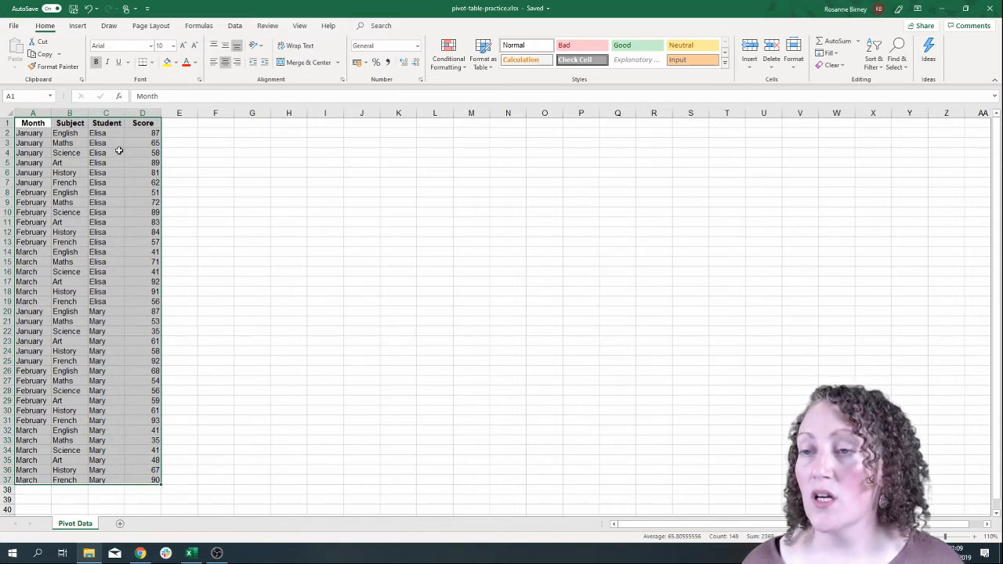
left_click(77, 27)
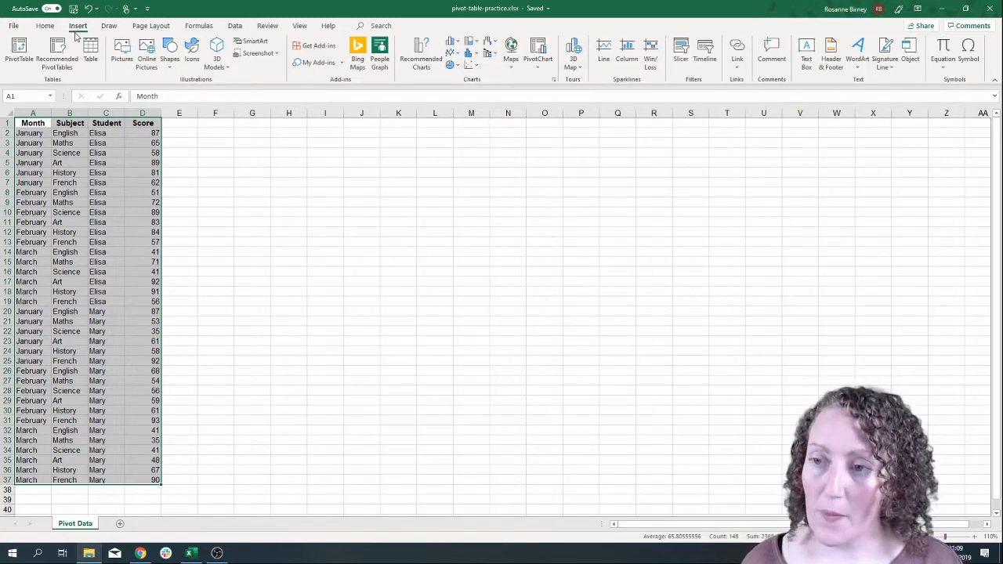
key("super+plus")
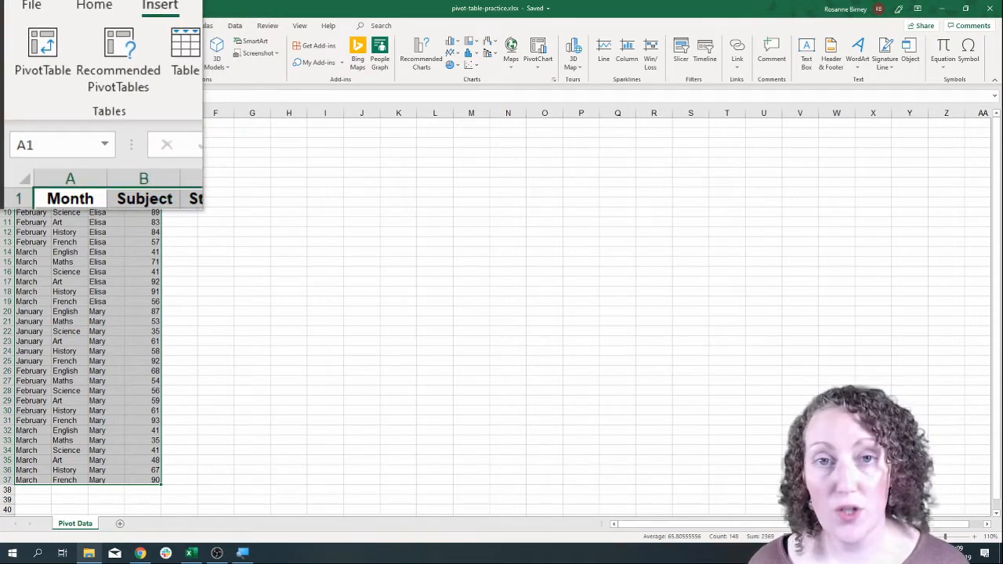
left_click(19, 59)
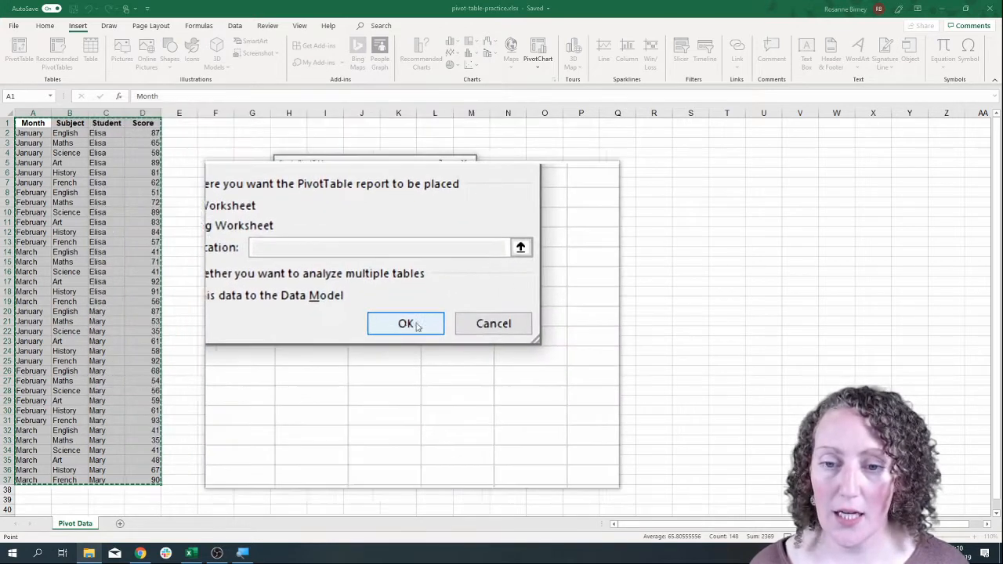
left_click(413, 327)
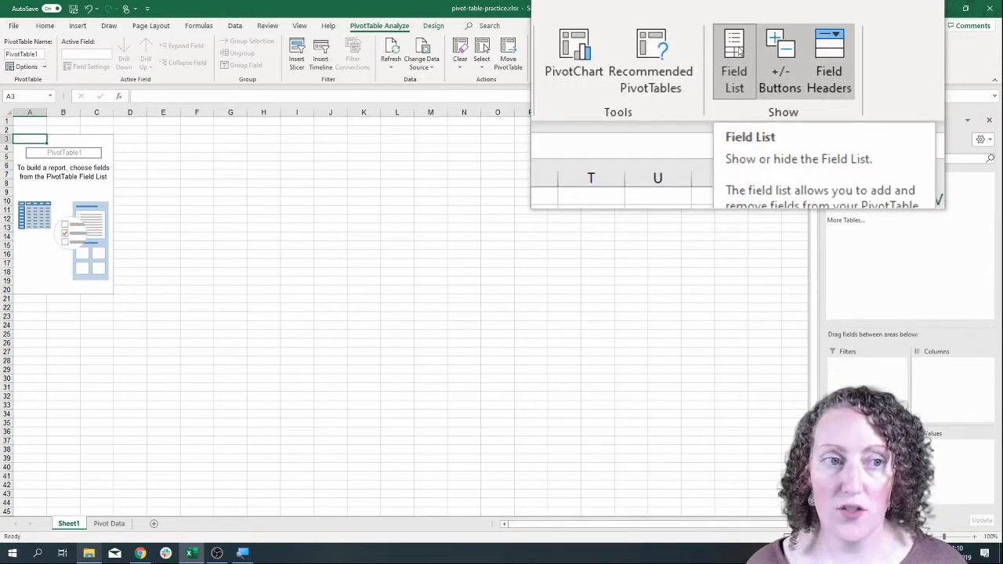
Hide and reshow the PivotTable field list, and add the Month, Subject, Student and Score fields to the report.
left_click(738, 51)
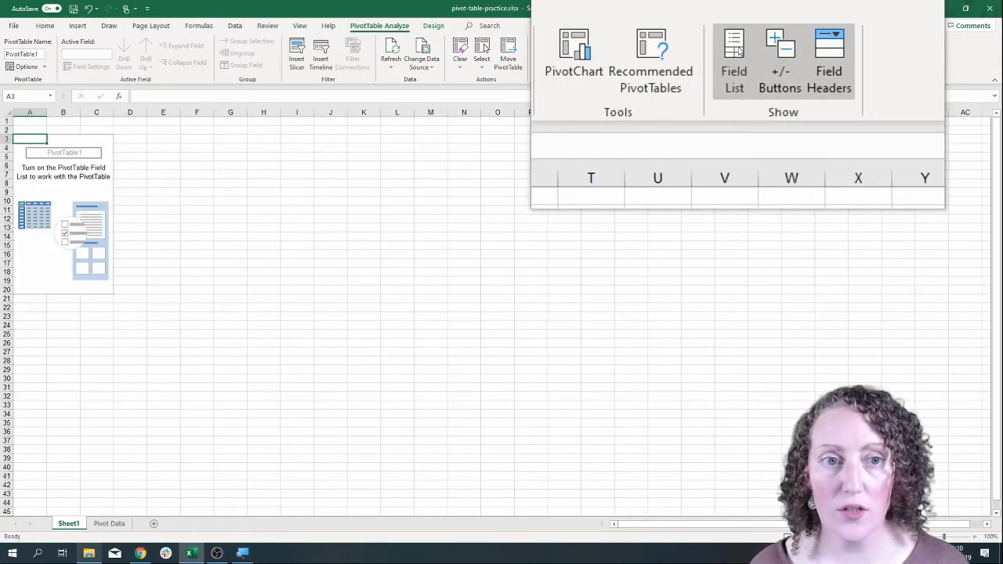
left_click(738, 51)
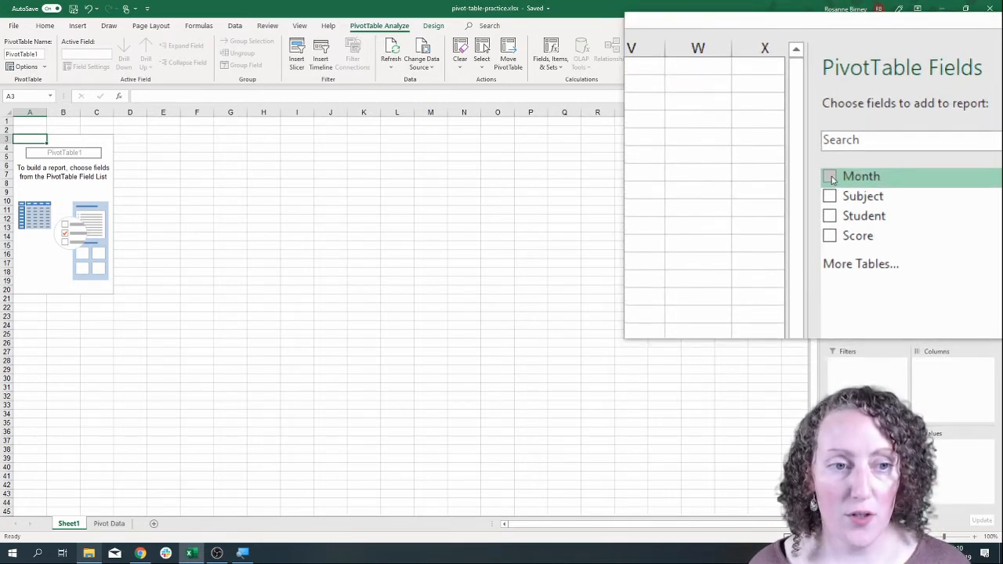
left_click(829, 173)
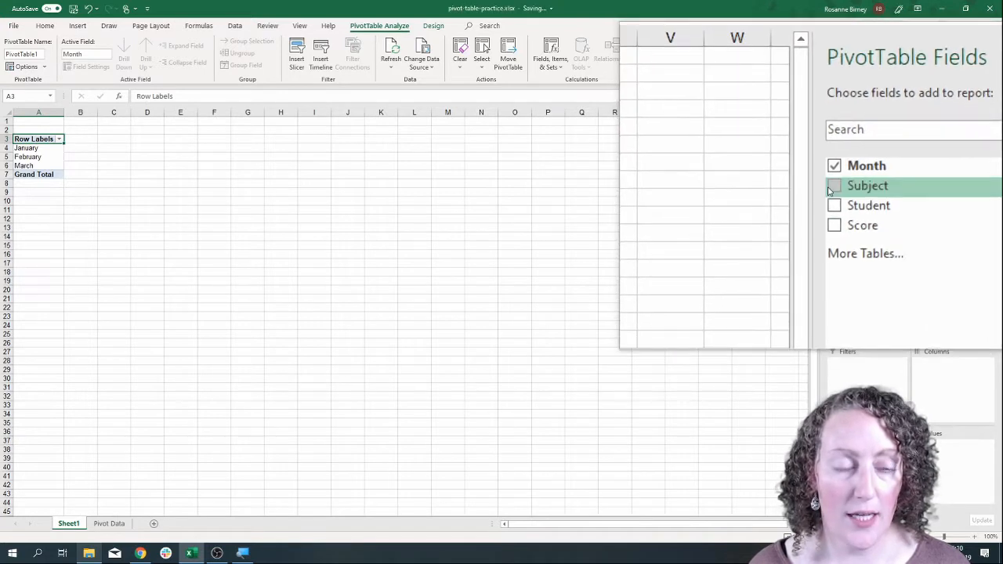
left_click(826, 188)
left_click(830, 198)
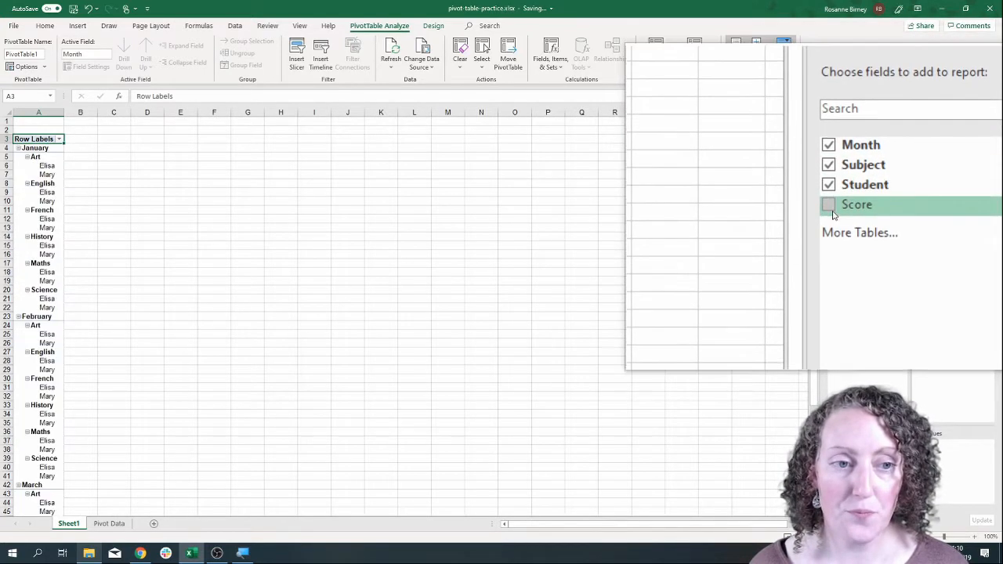
left_click(831, 206)
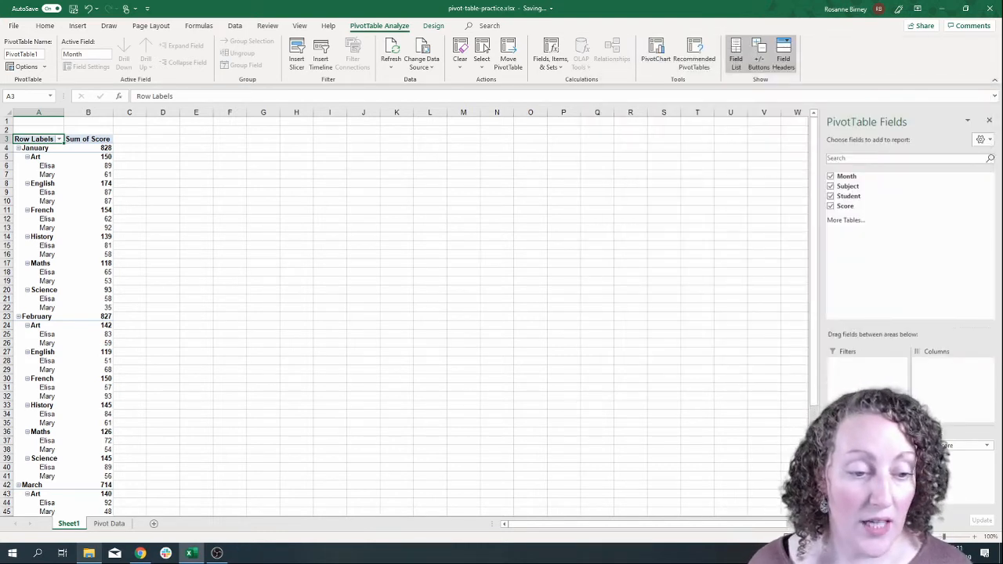
Enlarge the sheet to 180% and examine the PivotTable's scores by month, subject and student from January to March.
left_click(974, 537)
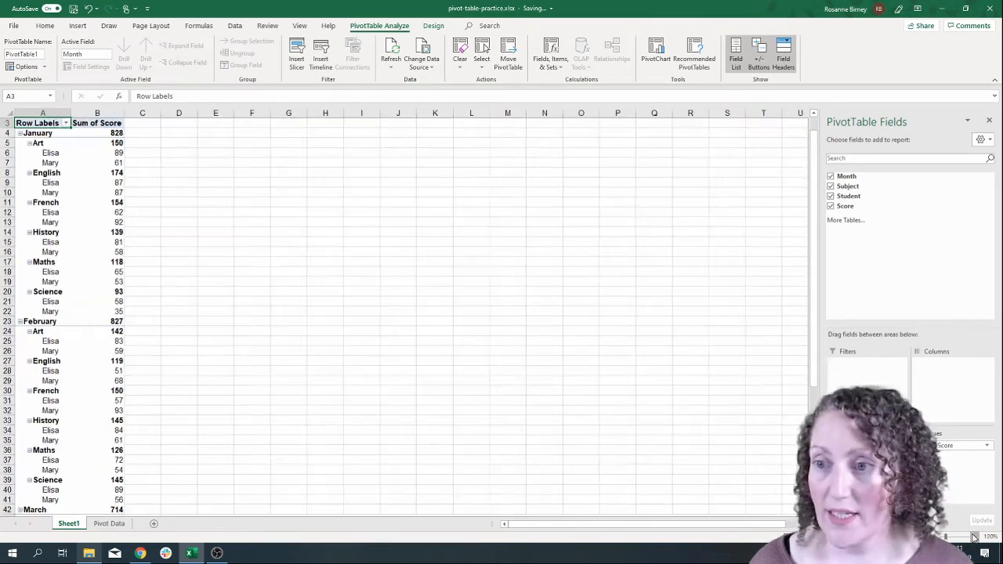
left_click(974, 538)
left_click(974, 538)
left_click(974, 537)
left_click(974, 538)
left_click(974, 537)
left_click(974, 537)
left_click(974, 537)
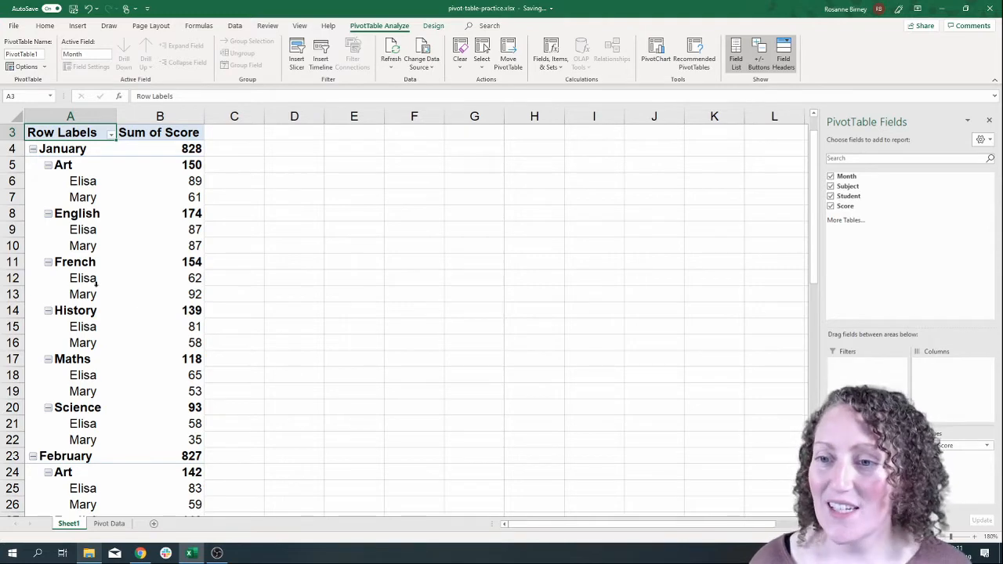
scroll(106, 266, "down", 1)
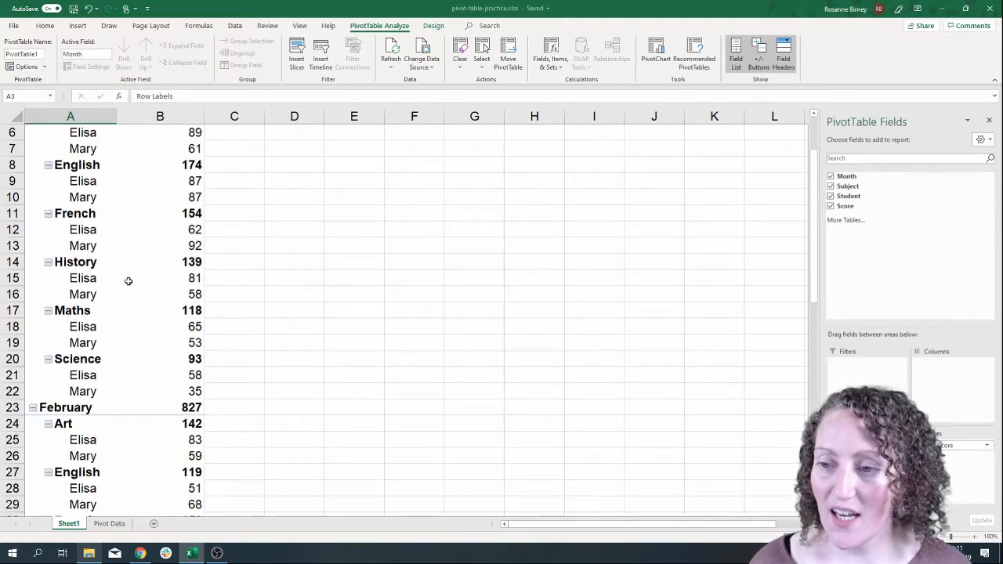
scroll(126, 278, "up", 2)
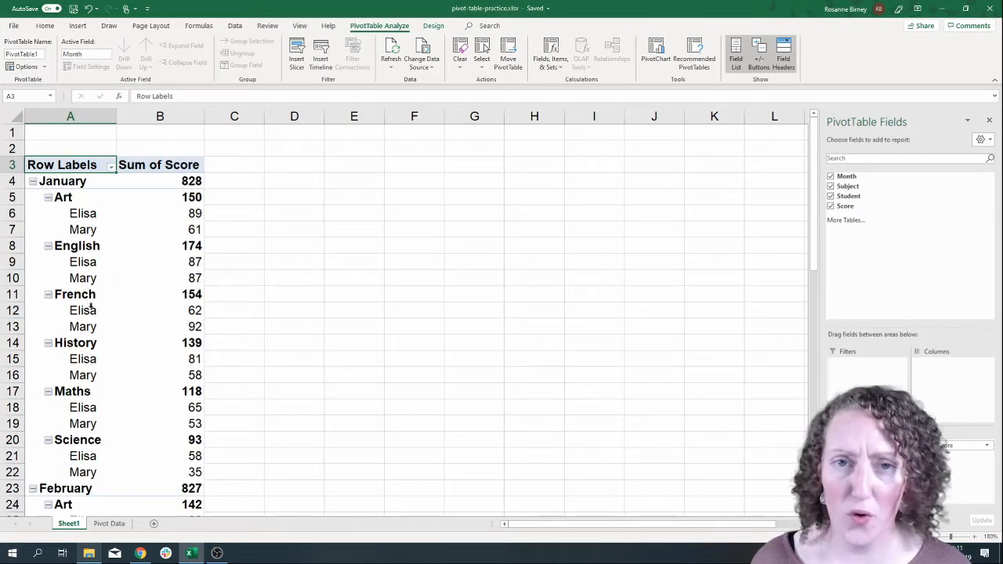
scroll(102, 289, "down", 2)
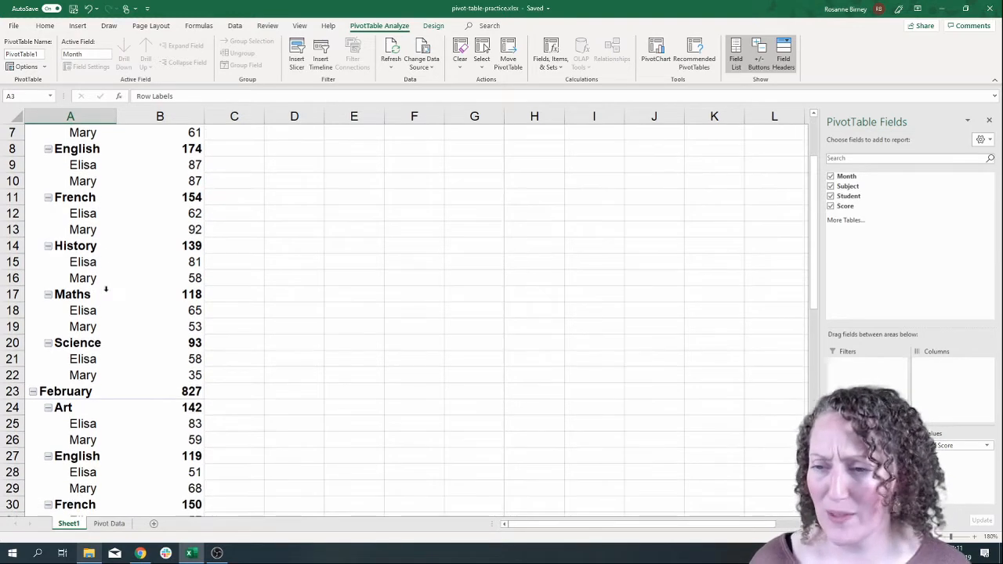
scroll(106, 290, "down", 5)
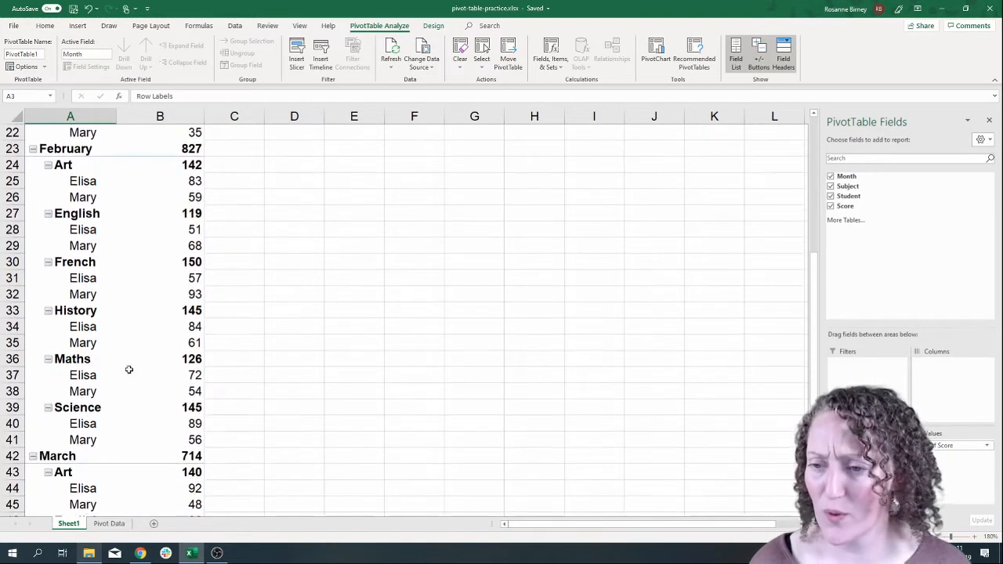
scroll(129, 370, "down", 4)
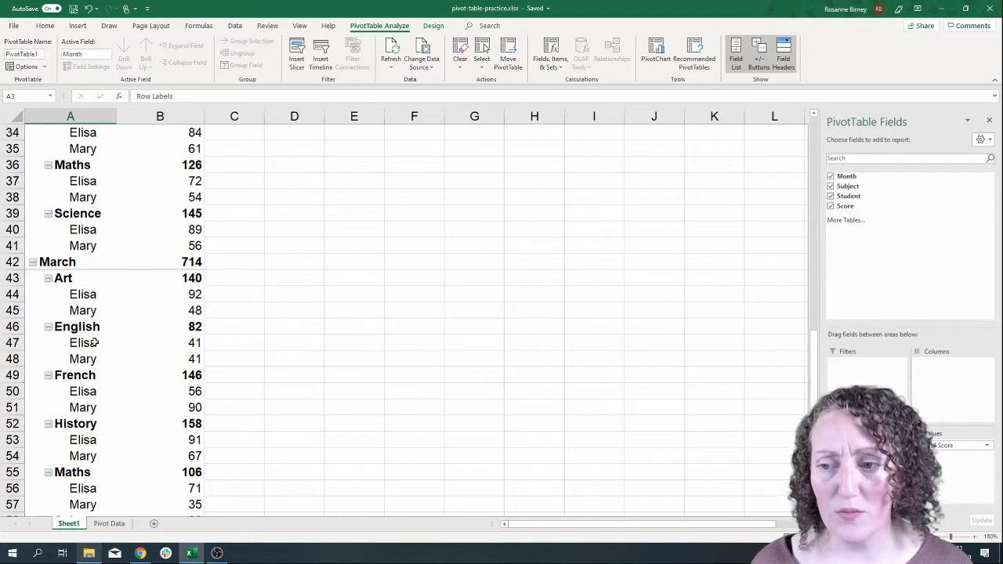
scroll(116, 306, "up", 11)
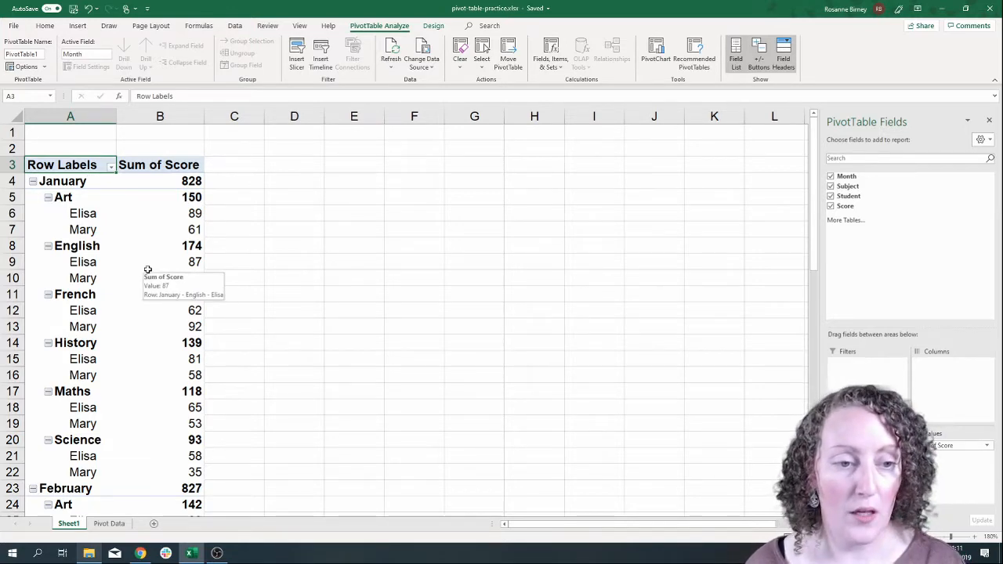
Move the Student field from Rows to Filters and view the choices in its filter without changing the selection.
key("super+plus")
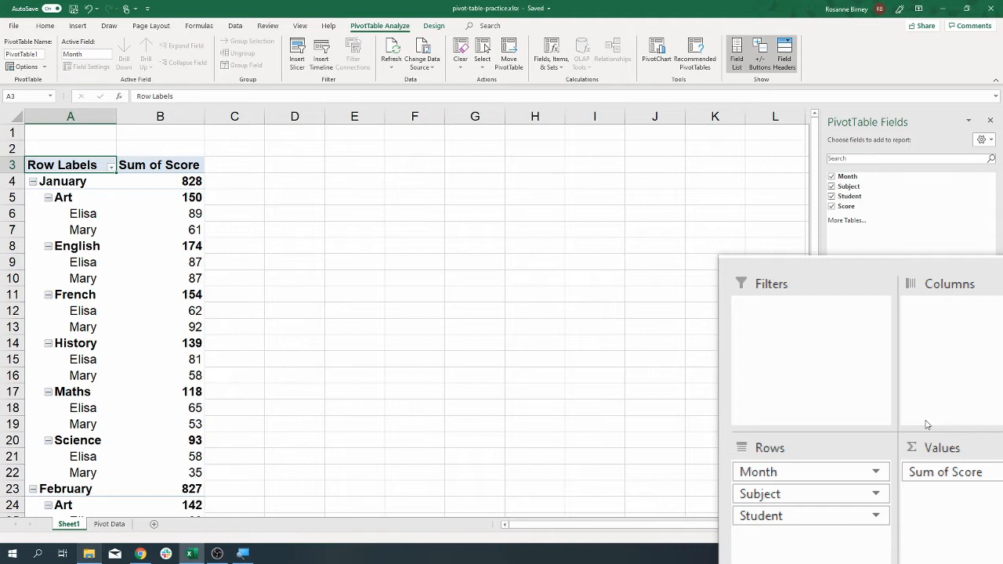
left_click_drag(927, 424, 865, 469)
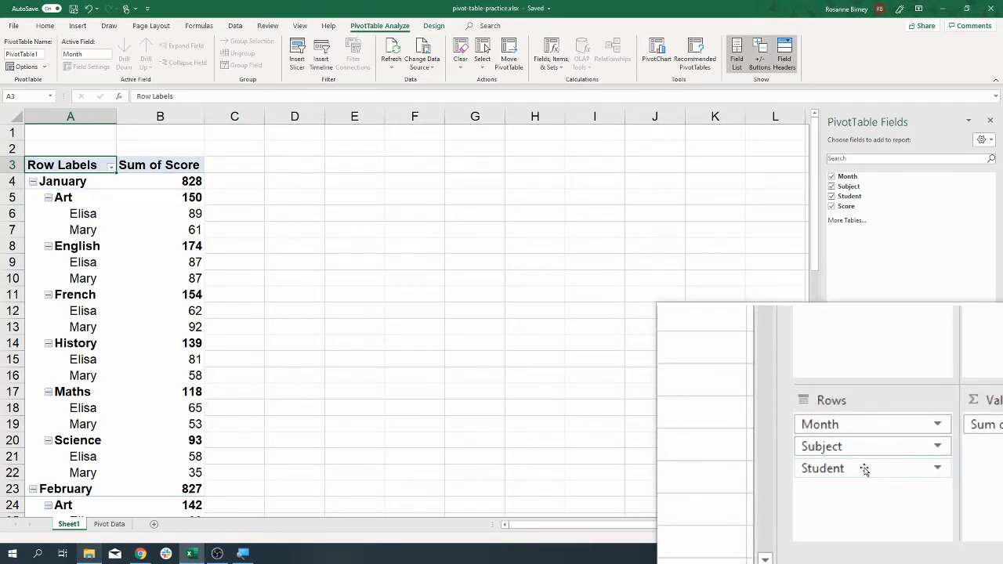
left_click(864, 468)
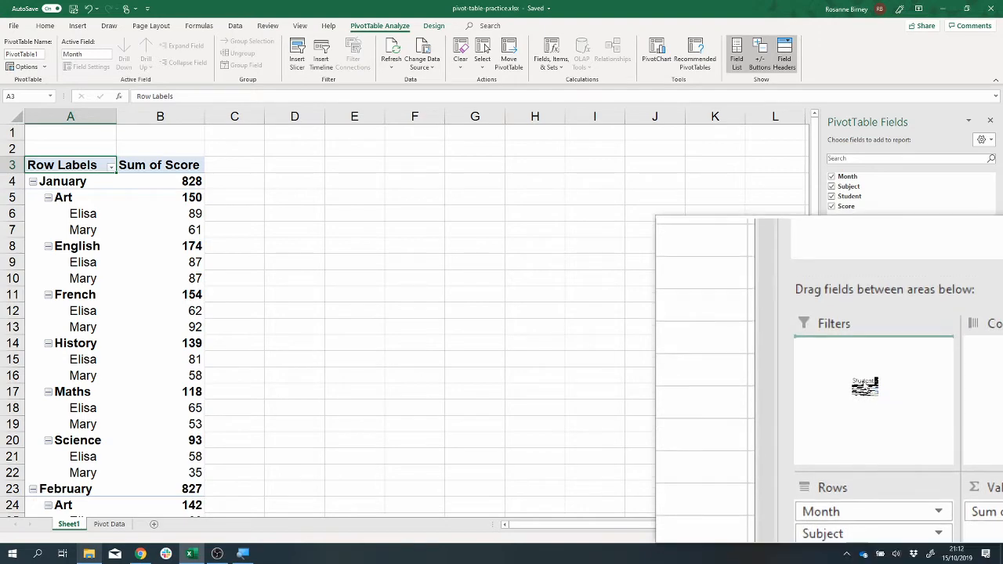
left_click_drag(865, 385, 864, 385)
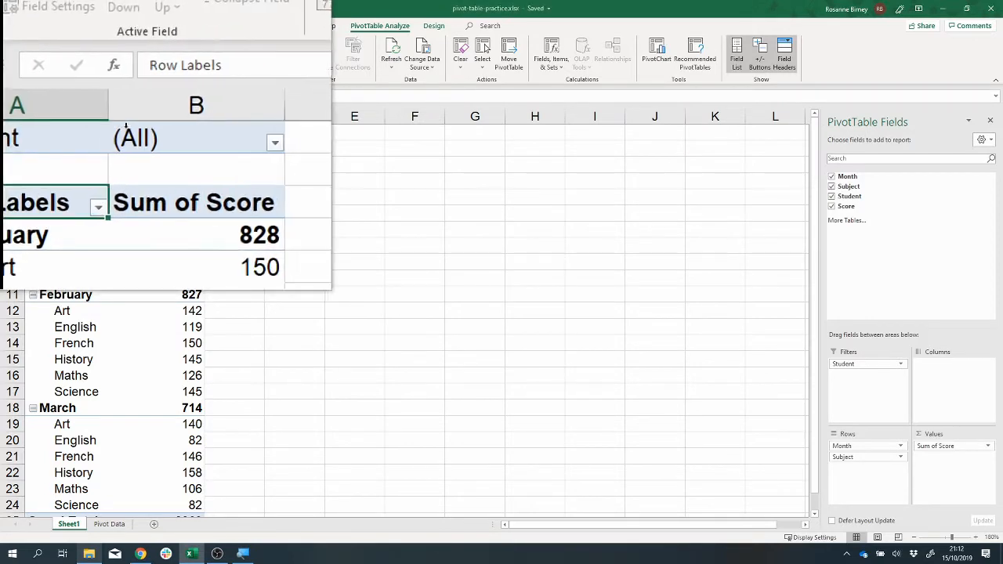
left_click(199, 138)
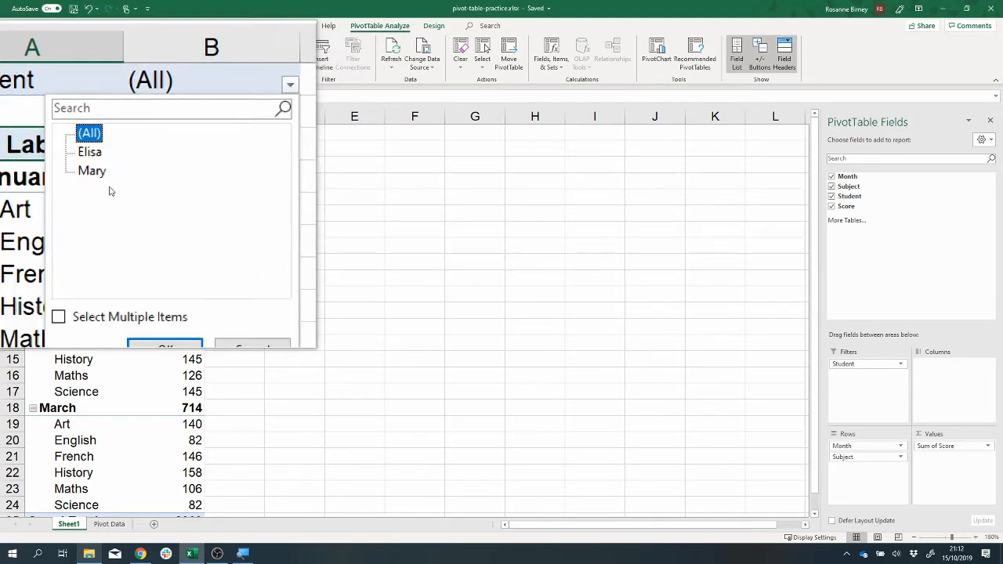
left_click(189, 278)
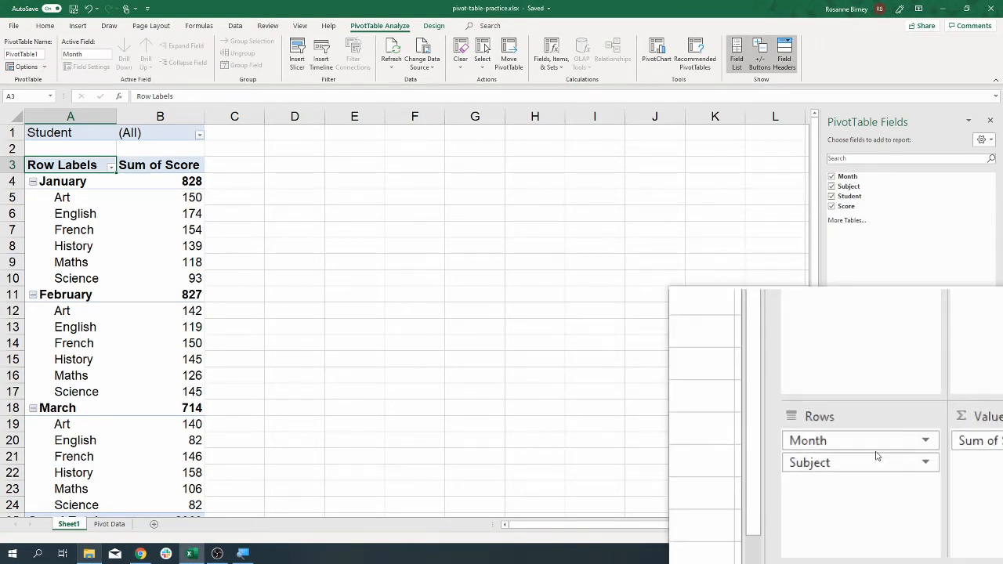
Move the Month field from Rows to Columns, and point out the month headings and subject row labels.
left_click_drag(873, 449, 940, 390)
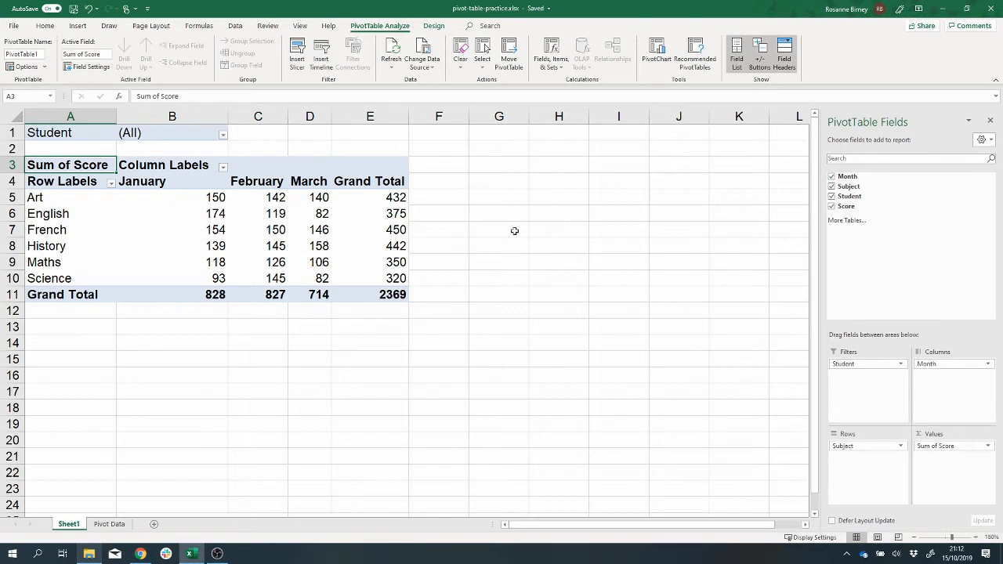
left_click_drag(195, 188, 334, 186)
left_click_drag(48, 197, 48, 279)
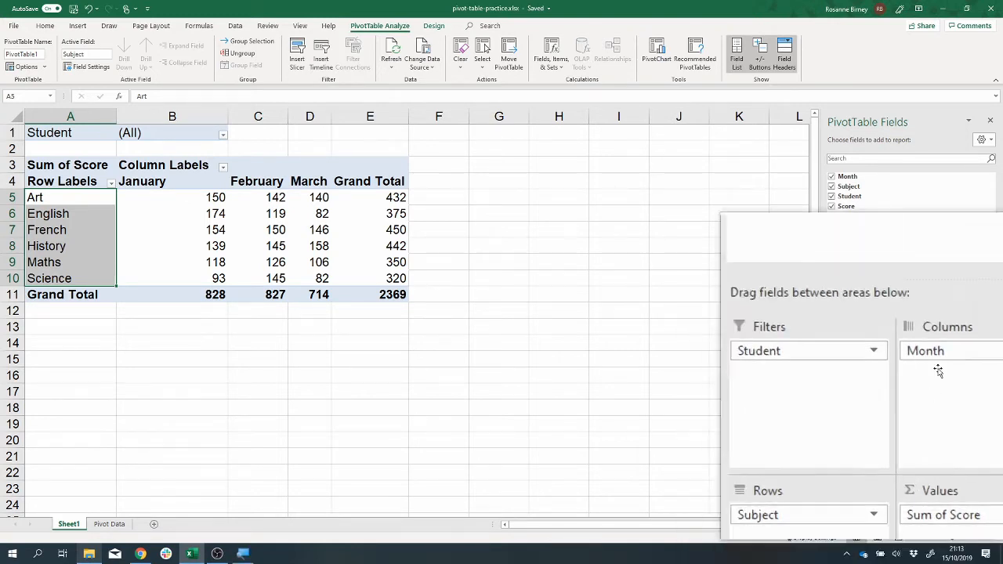
Swap Month into Rows and Subject into Columns, and restore Subject to Rows and Month to Columns.
left_click_drag(946, 366, 946, 395)
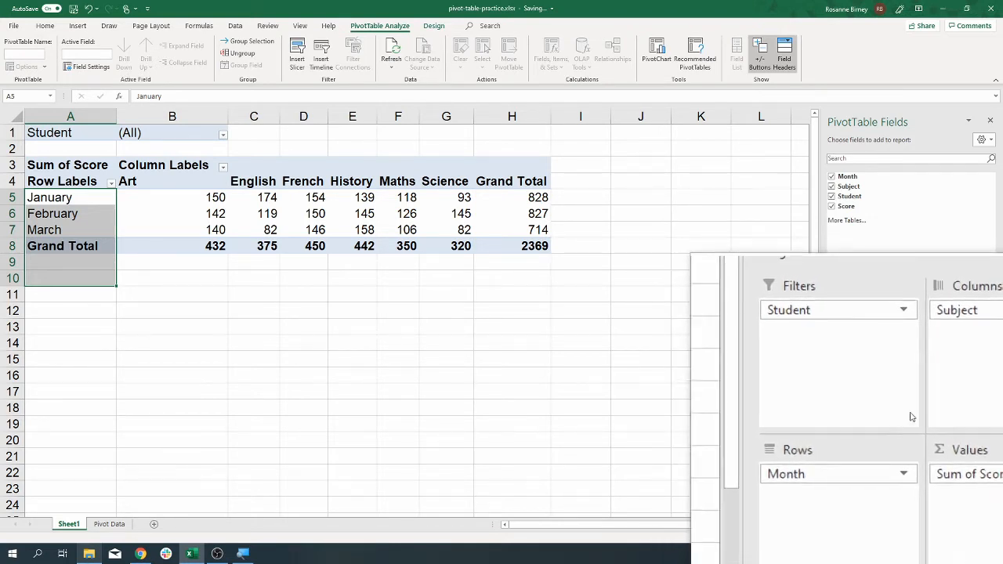
left_click_drag(941, 365, 945, 397)
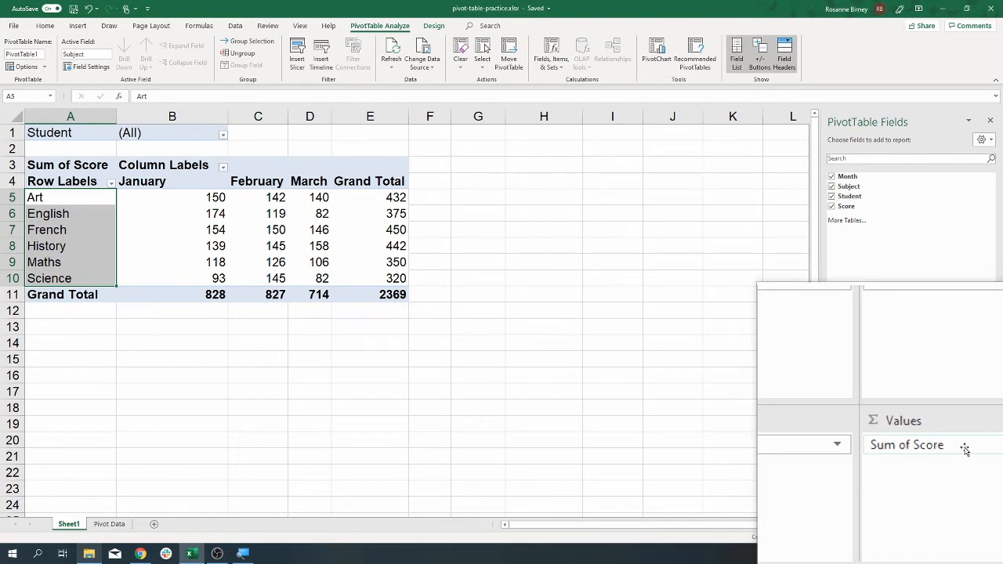
Change the Score field's summary calculation to Average in its value field settings, trying Count, Max and Min along the way.
left_click(966, 449)
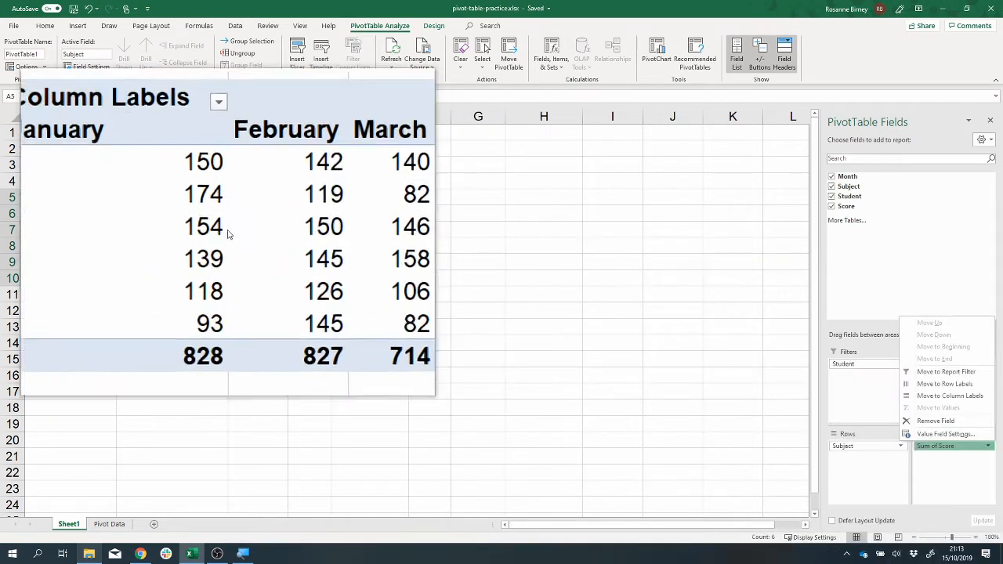
left_click(193, 195)
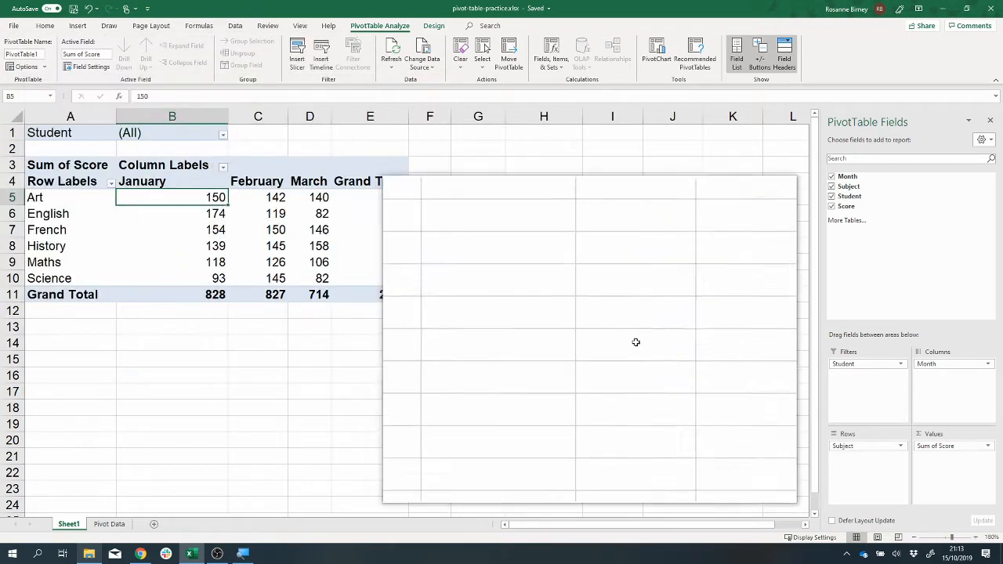
left_click(965, 448)
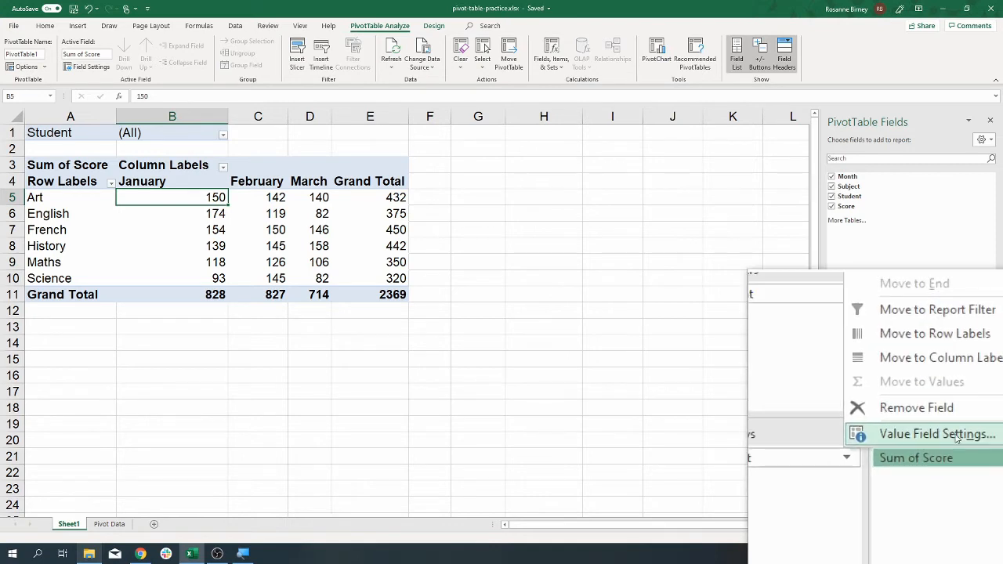
left_click(937, 434)
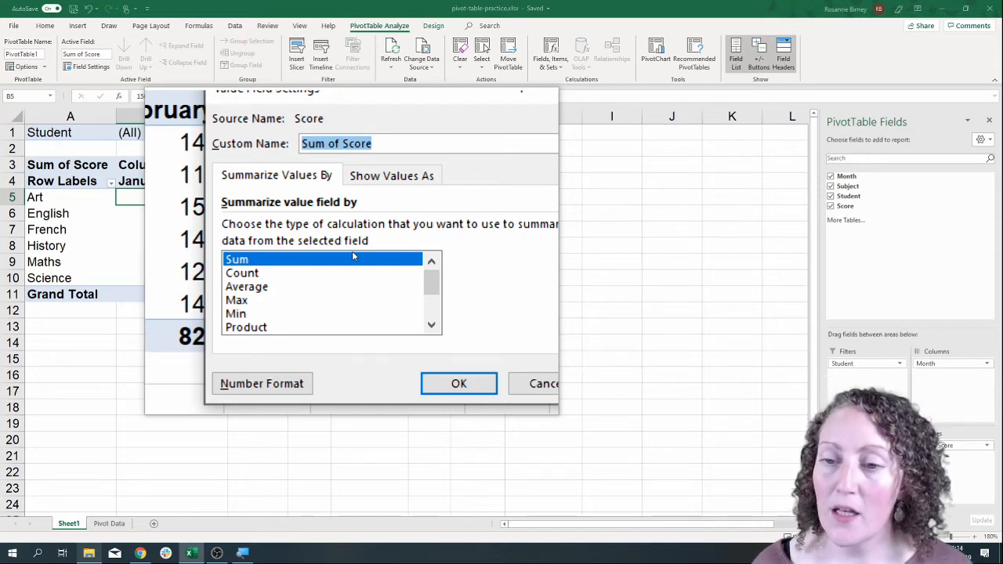
left_click(326, 268)
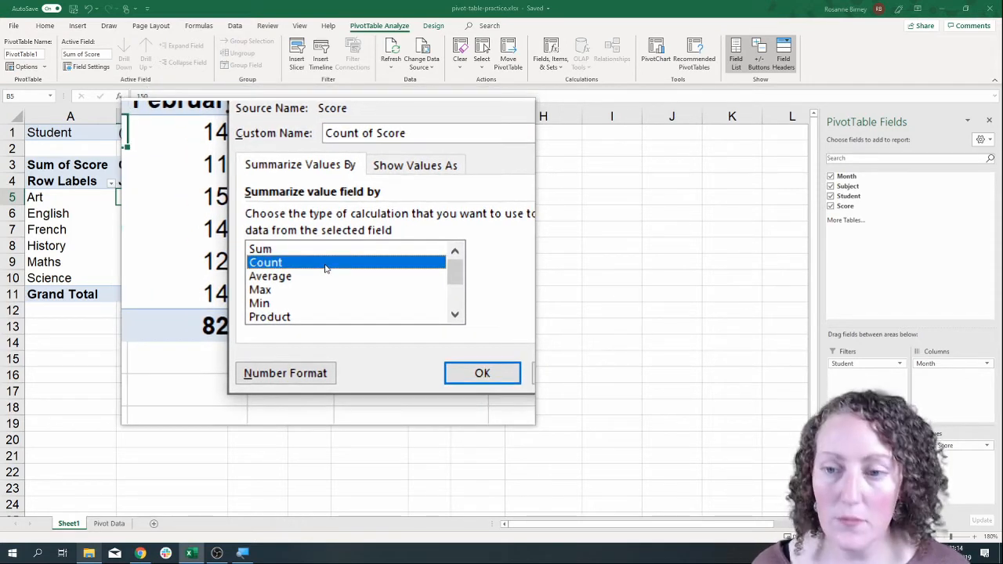
left_click(314, 289)
left_click(301, 276)
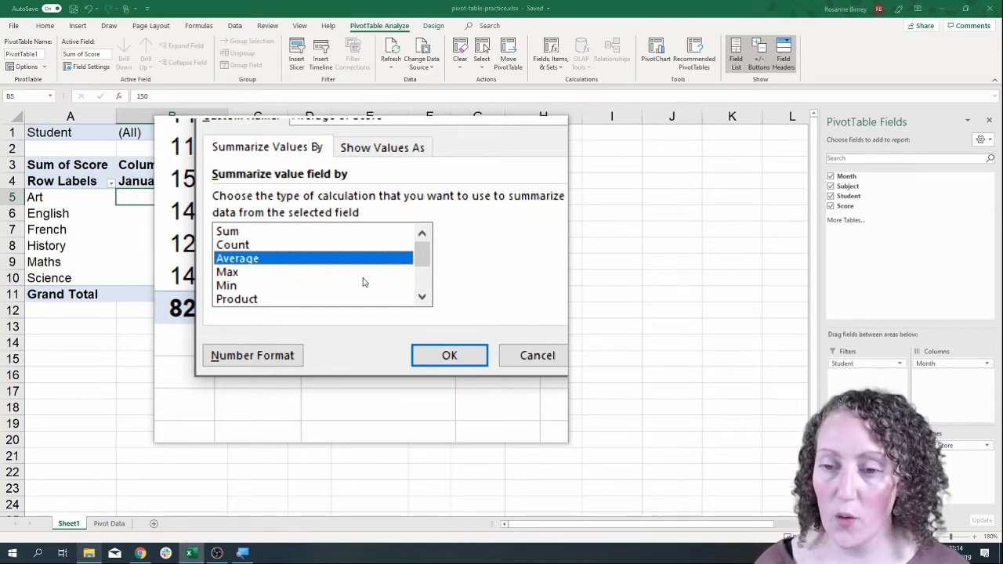
left_click(310, 278)
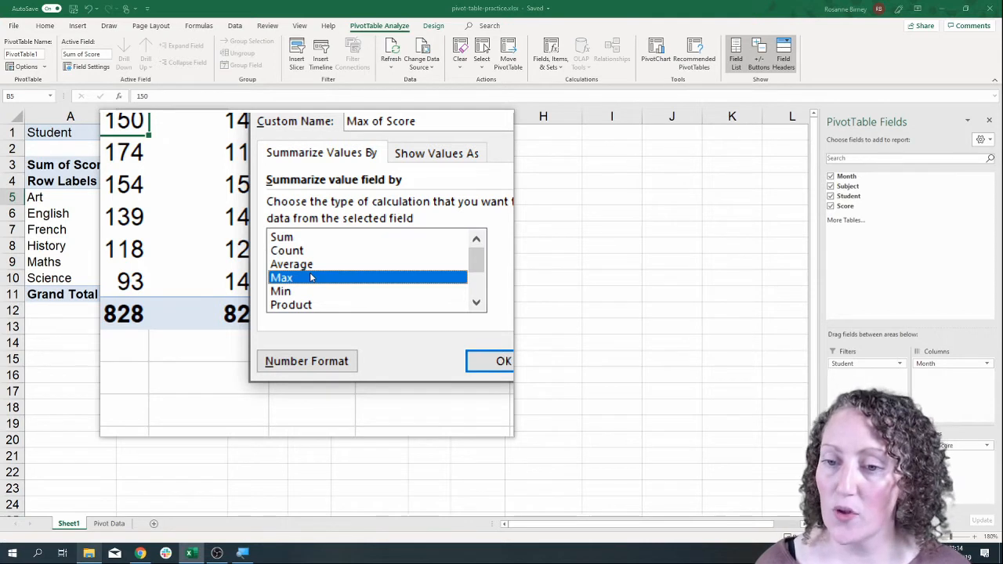
left_click(306, 283)
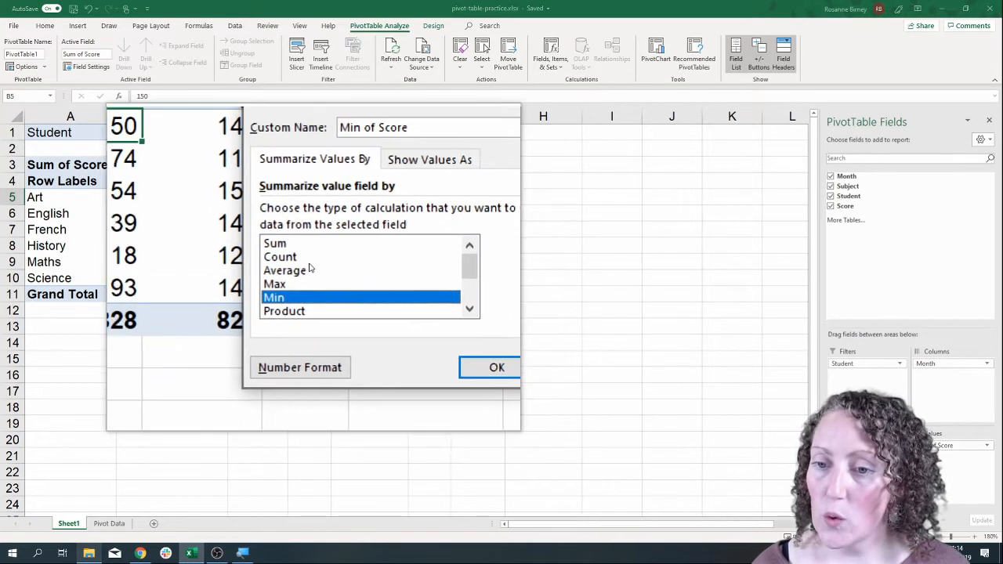
left_click(306, 275)
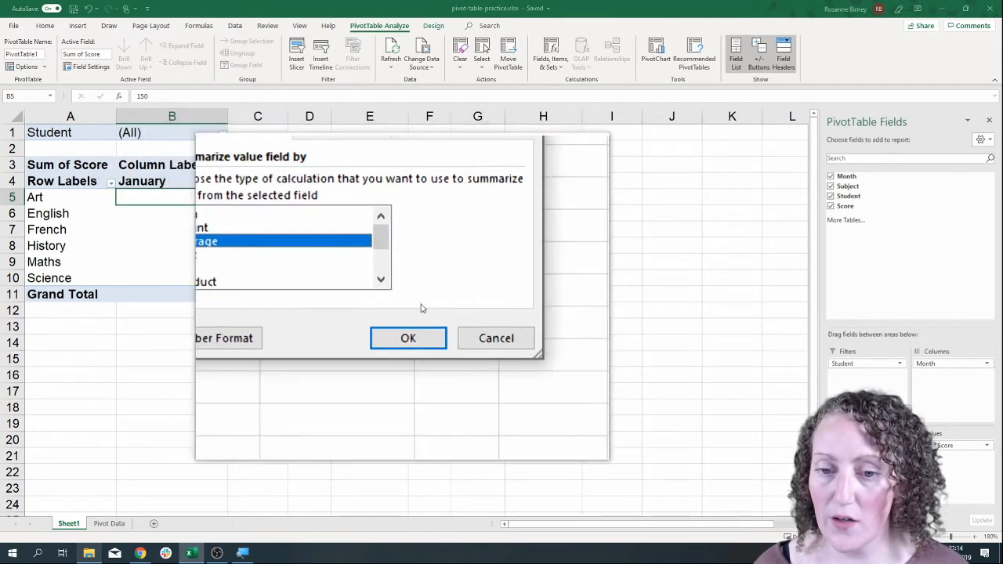
left_click(391, 315)
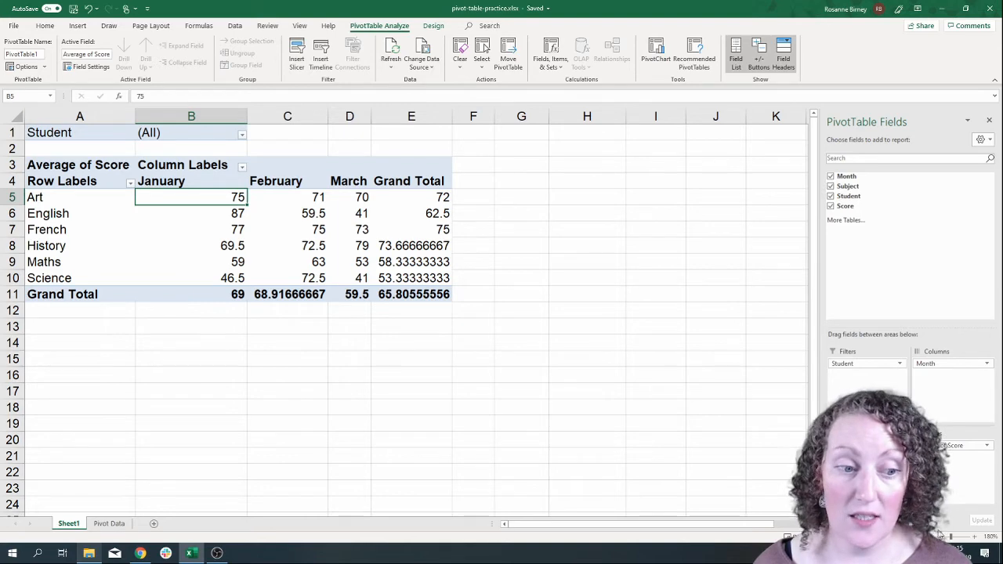
Enlarge the sheet to 210% and examine the average scores by month heading and subject row, starting with January and Art.
left_click(973, 537)
left_click(973, 538)
left_click(973, 537)
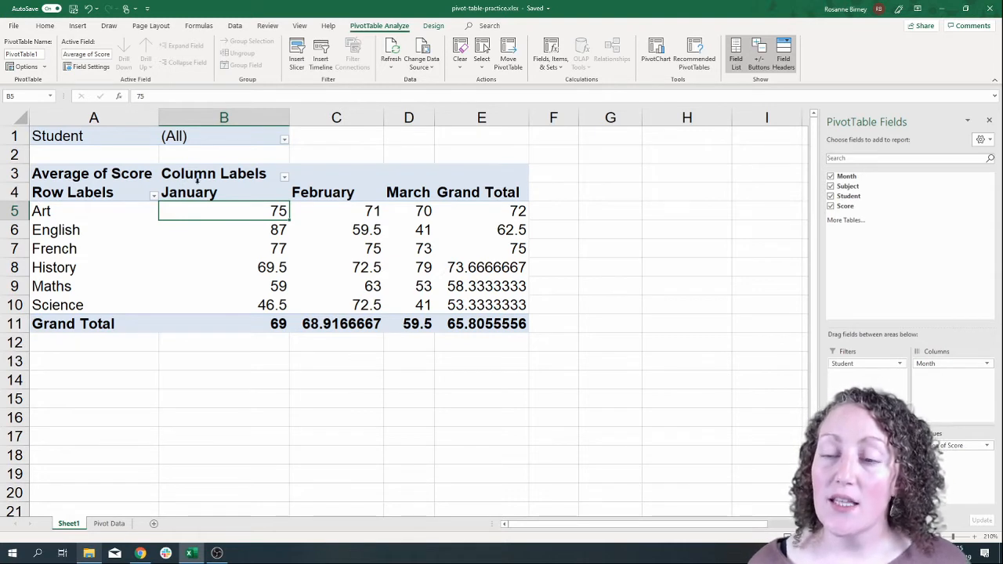
left_click(202, 198)
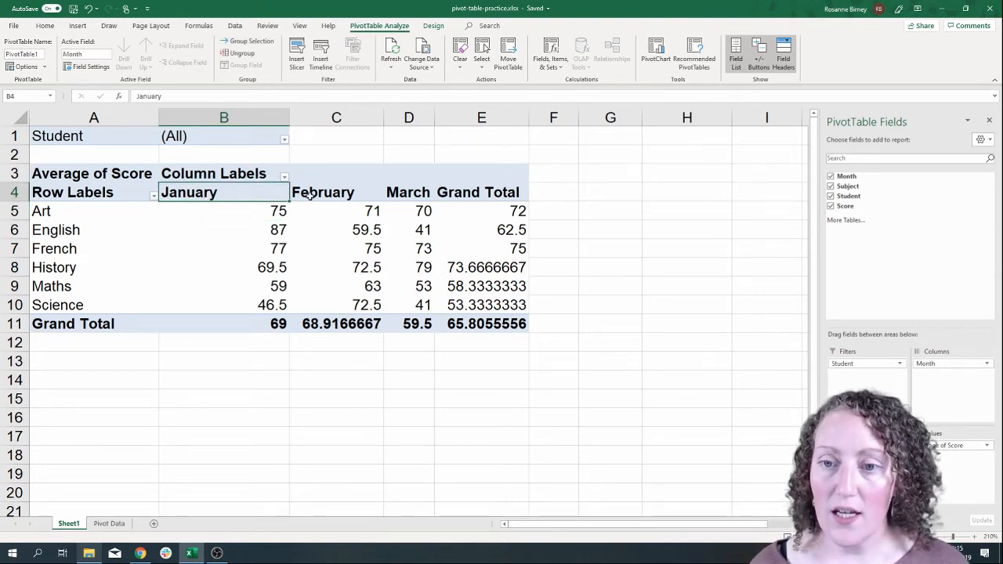
left_click(91, 210)
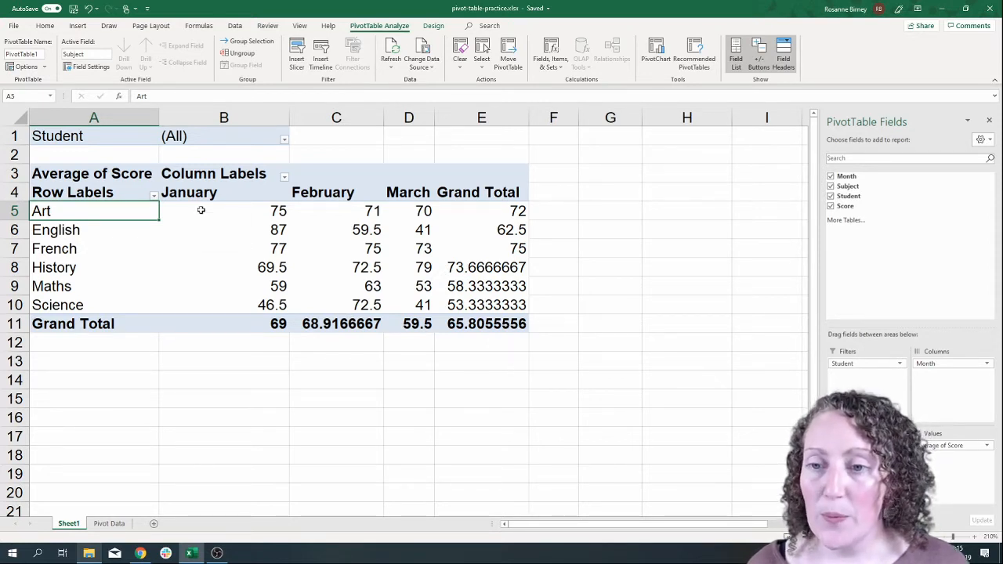
Format all the average scores and grand totals in B5:E11 as numbers with no decimal places.
left_click_drag(201, 212, 486, 324)
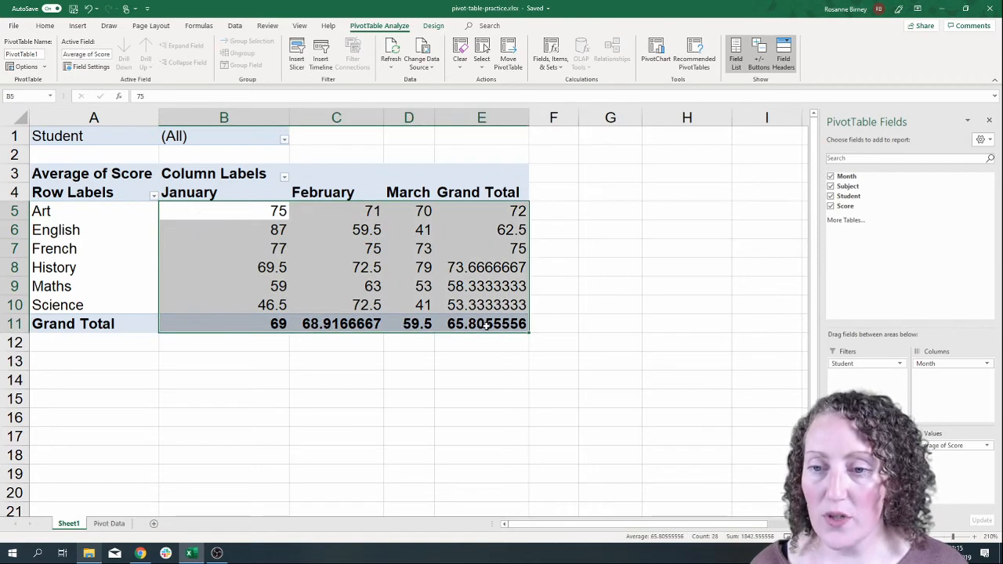
left_click(45, 26)
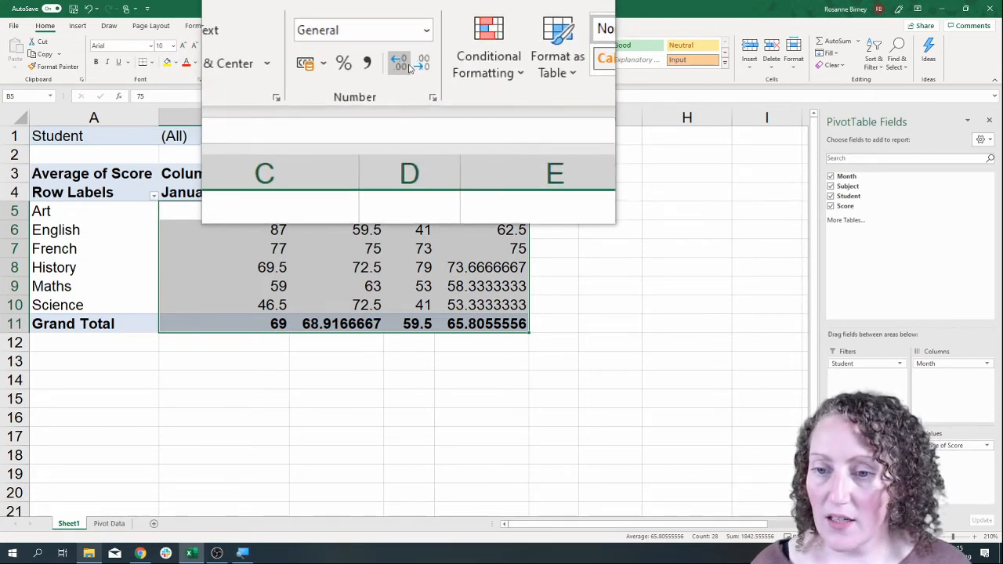
left_click(408, 68)
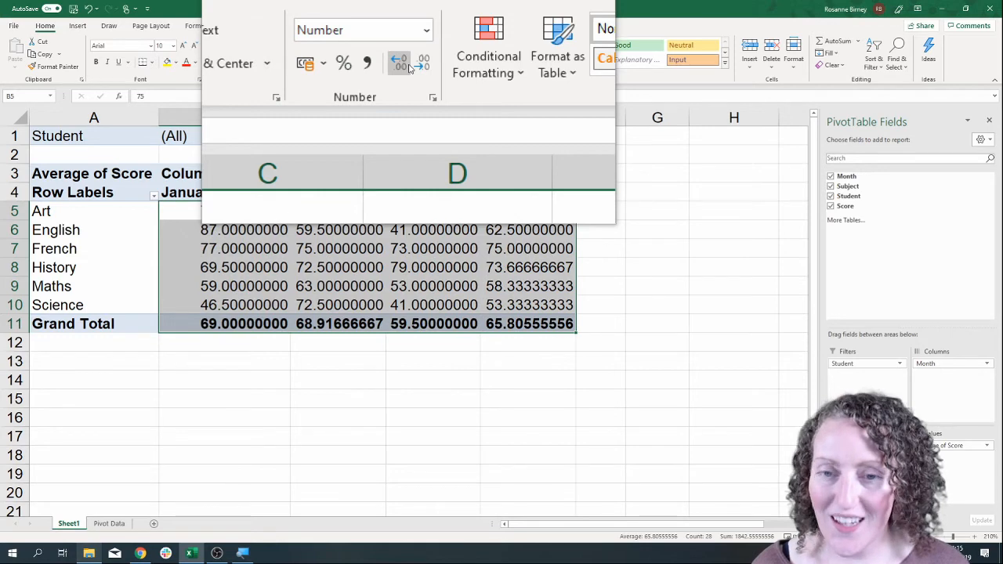
left_click(413, 68)
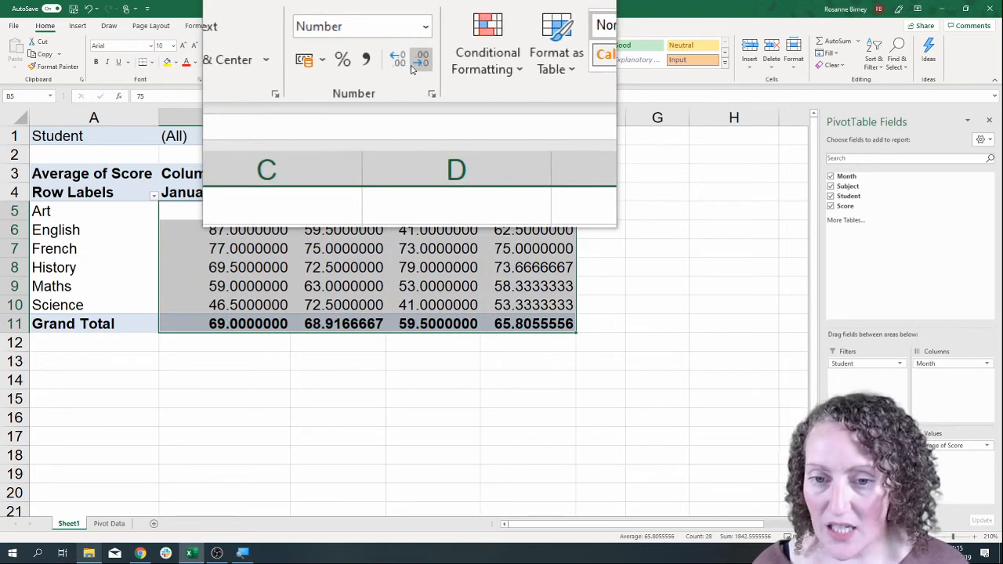
left_click(412, 69)
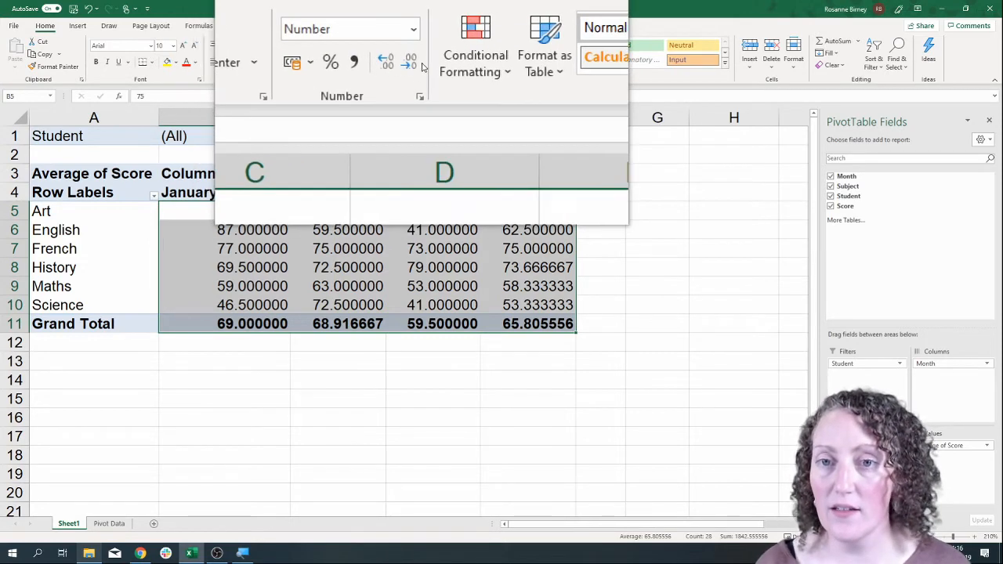
left_click(416, 63)
left_click(416, 63)
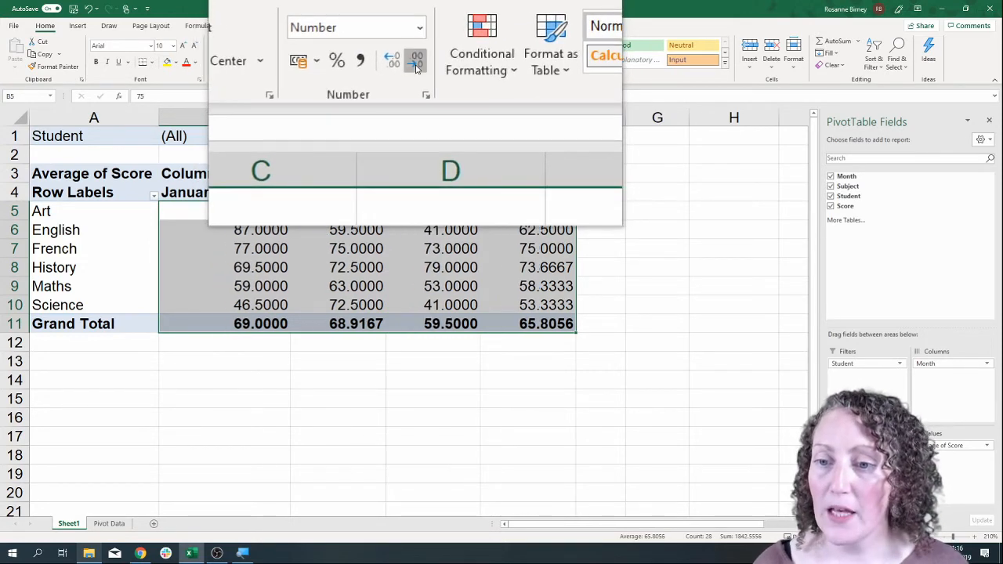
left_click(416, 63)
left_click(416, 62)
left_click(416, 63)
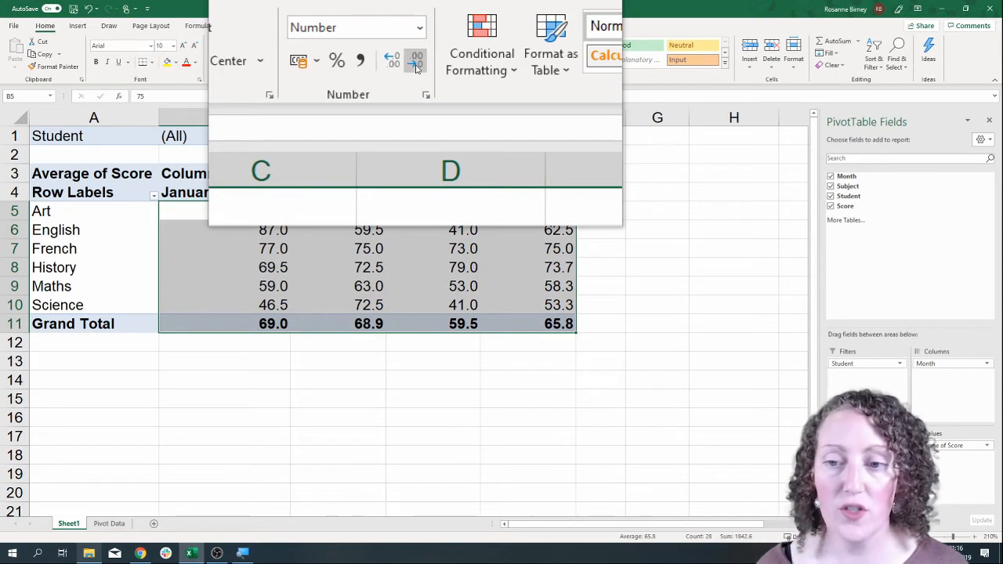
left_click(416, 62)
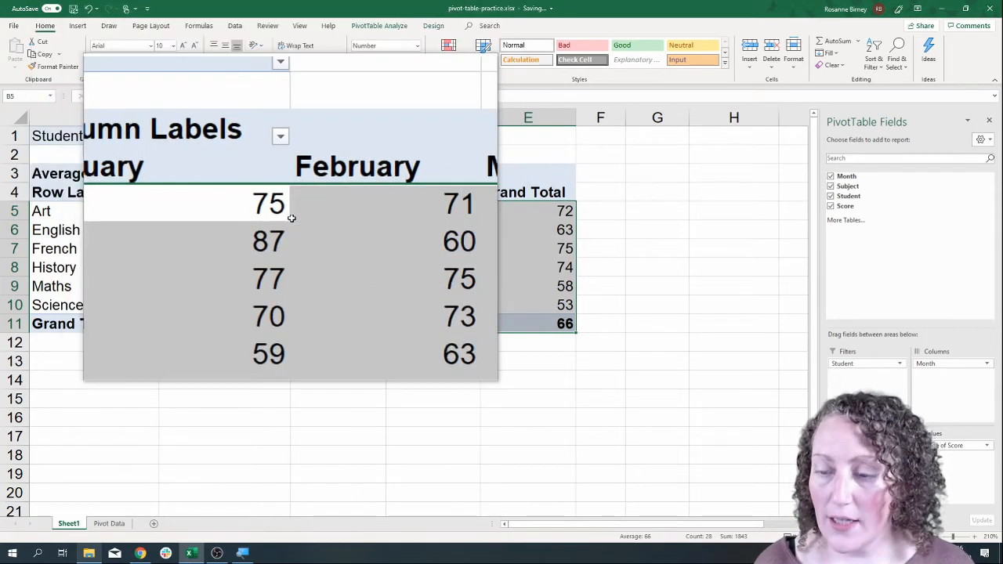
key("super+Escape")
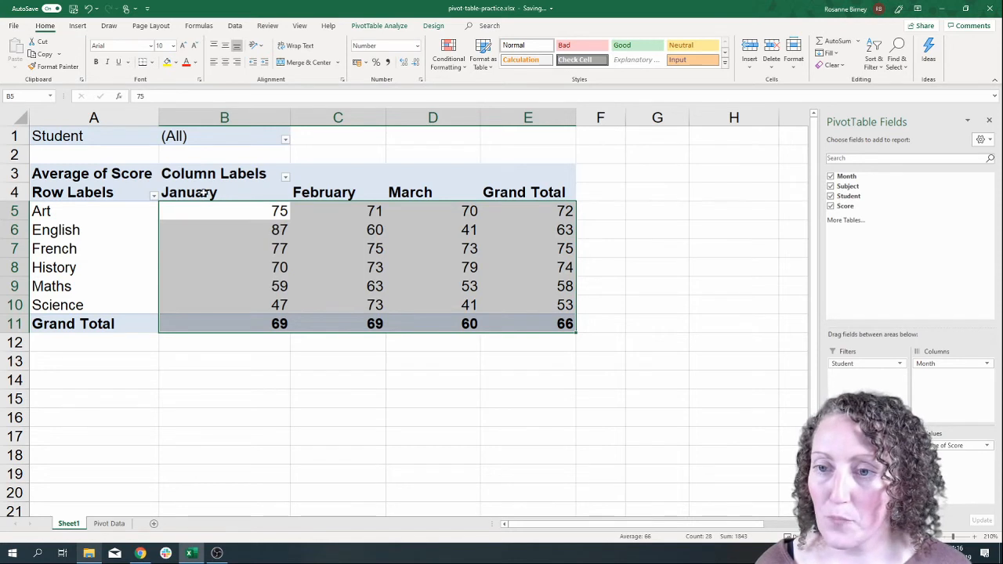
Center the month headings, average scores and grand totals in cells B4 to E11.
left_click_drag(200, 192, 526, 332)
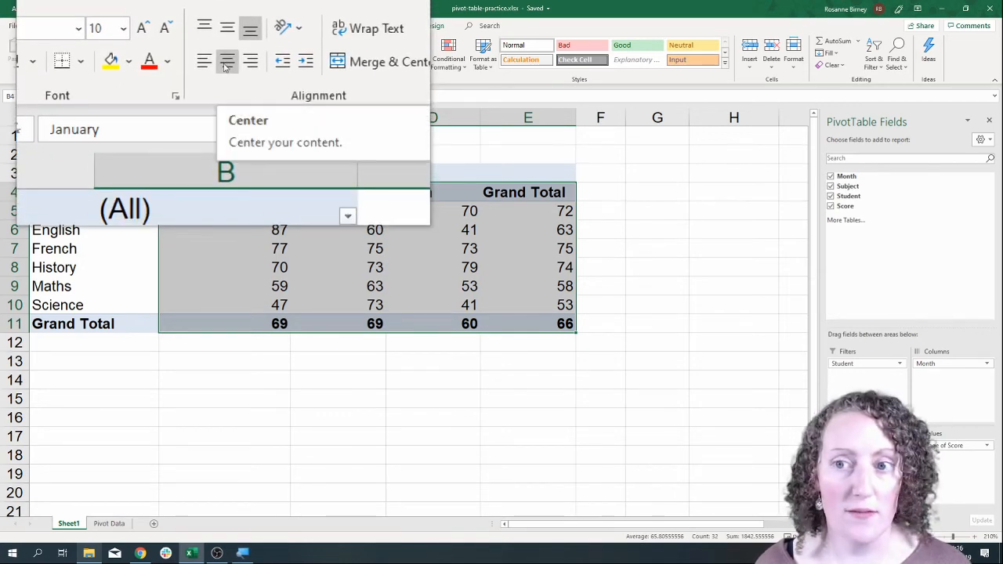
left_click(225, 67)
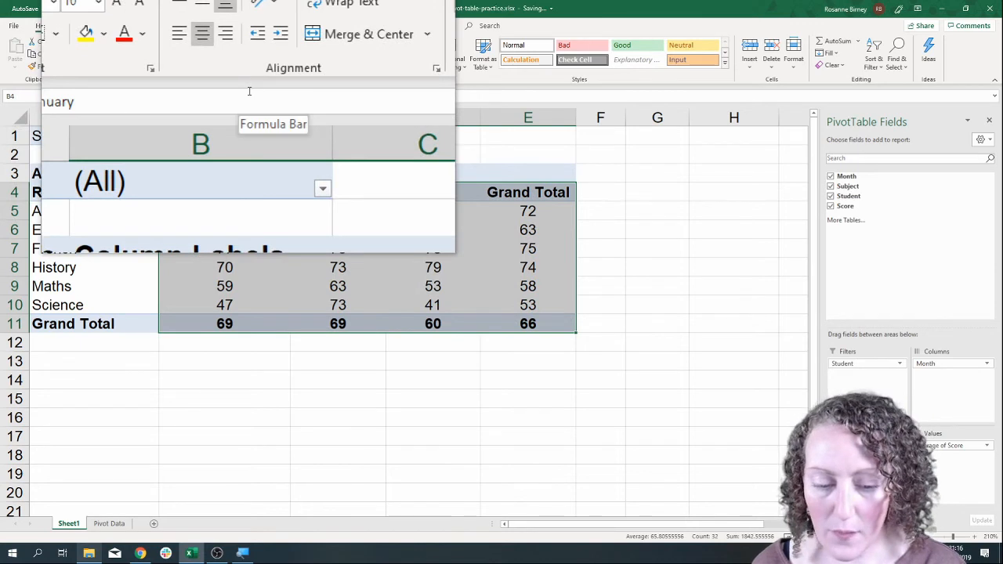
left_click(254, 284)
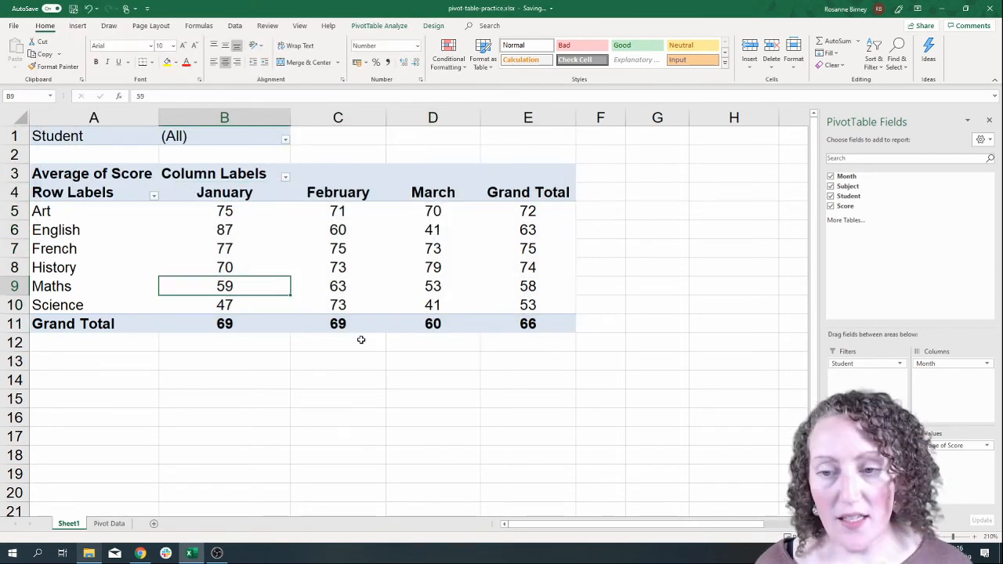
Rename the PivotTable's Column Labels heading as Month and its Row Labels heading as Subject.
left_click(211, 174)
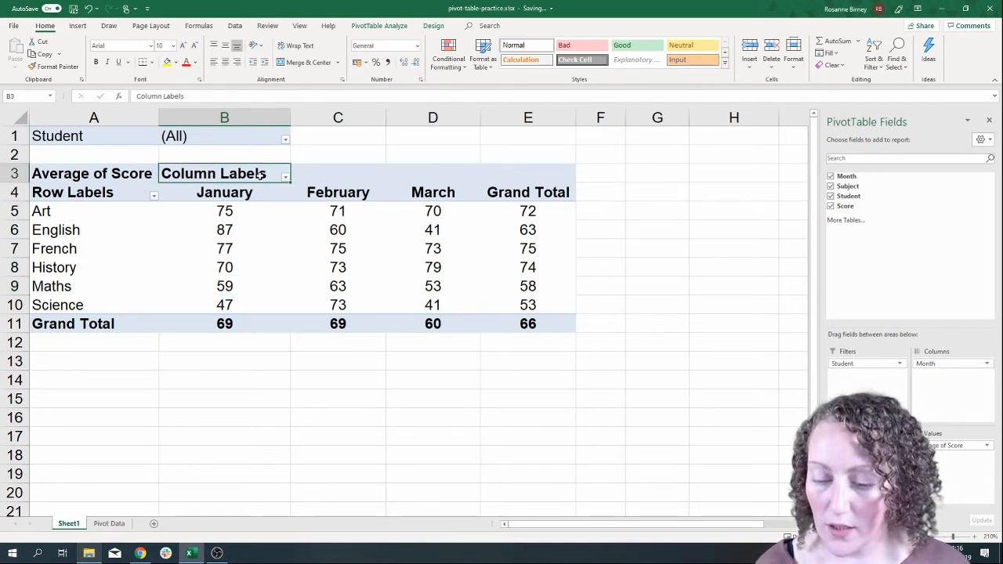
type("Month")
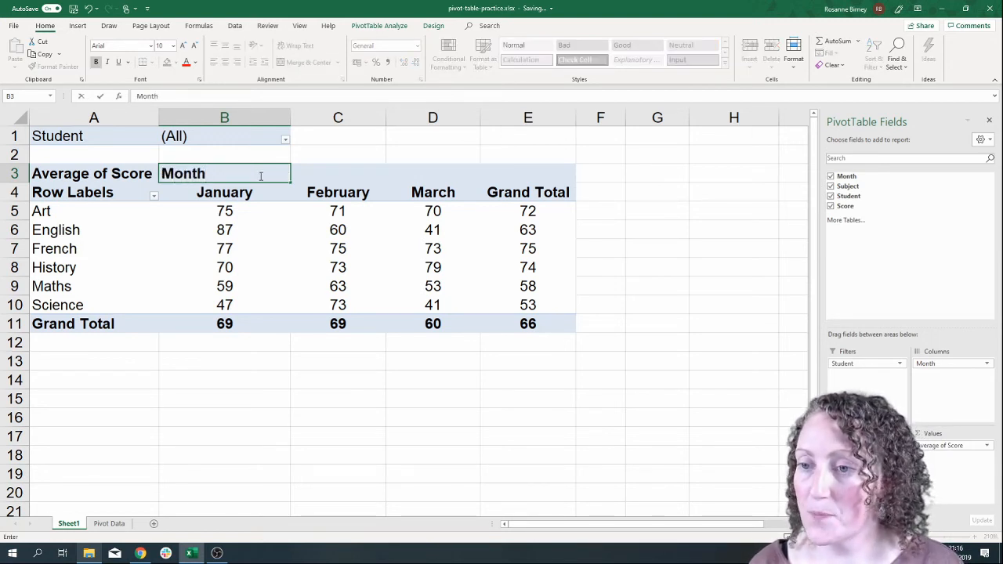
key("Return")
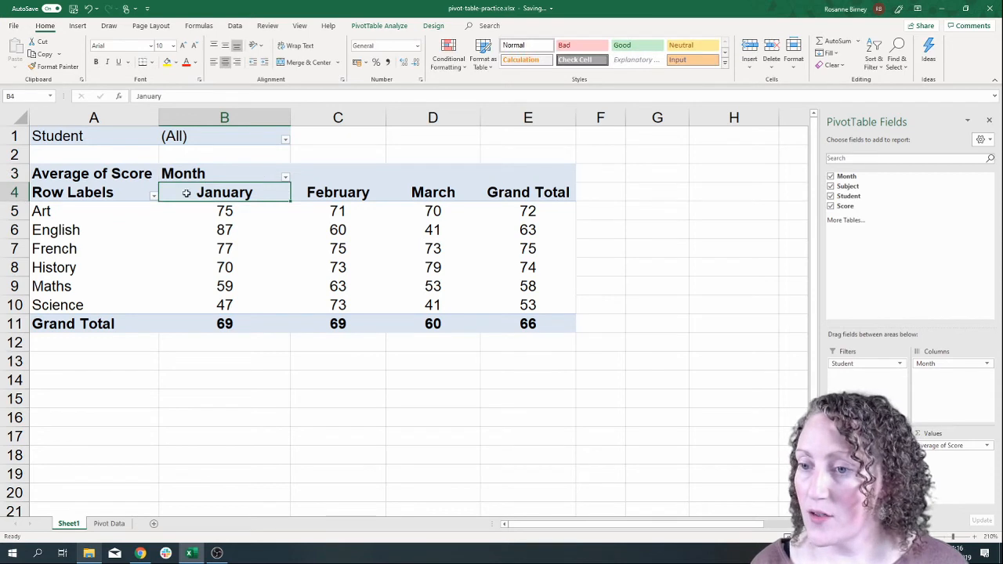
left_click(94, 196)
type("Su")
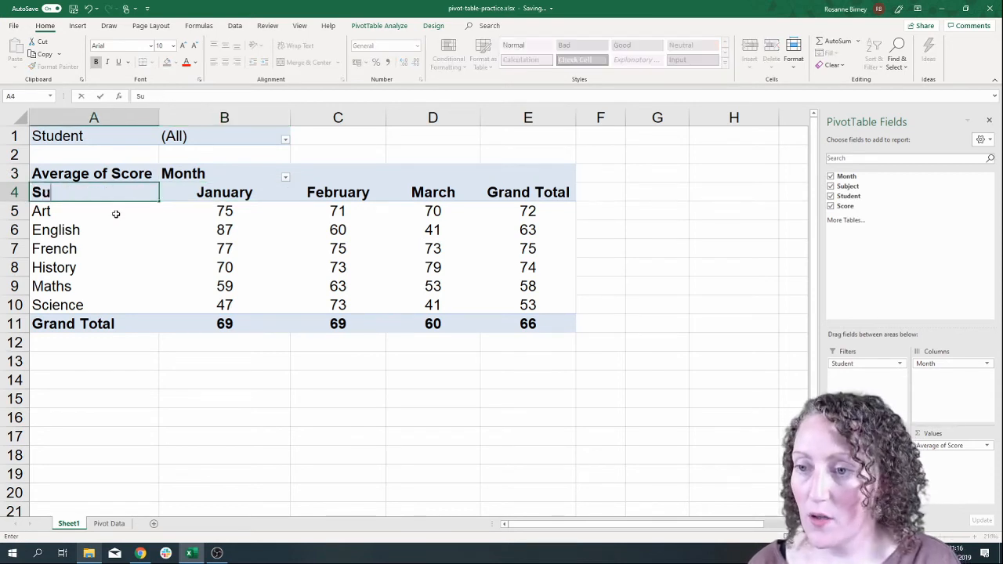
type("bject")
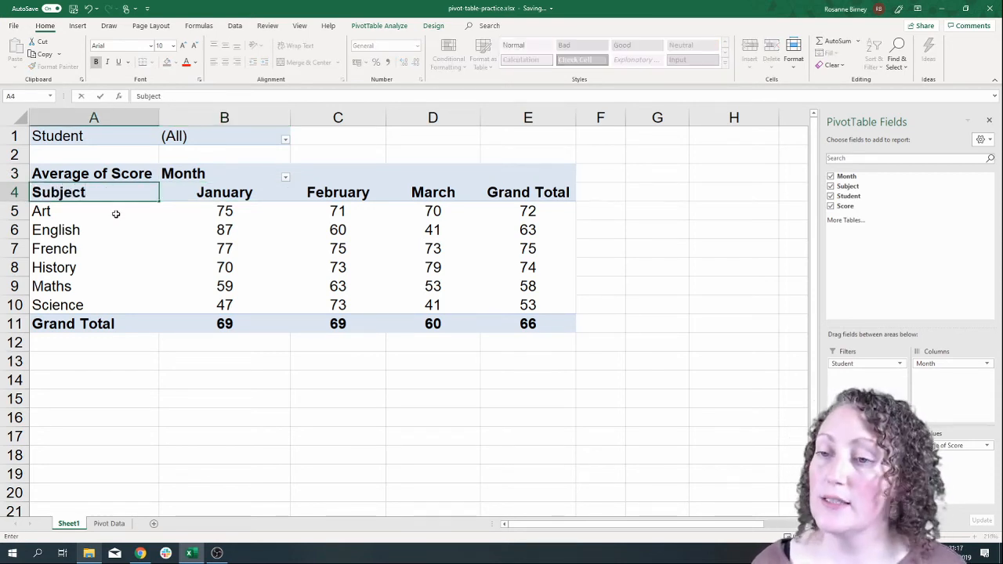
key("Return")
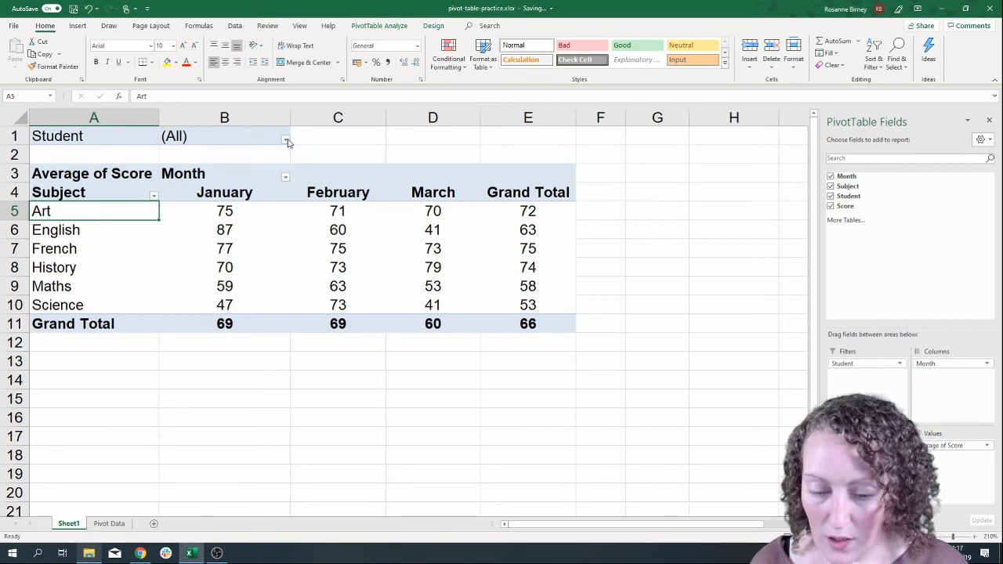
Filter the PivotTable by Student to show only the last student in the filter's choices.
key("super+plus")
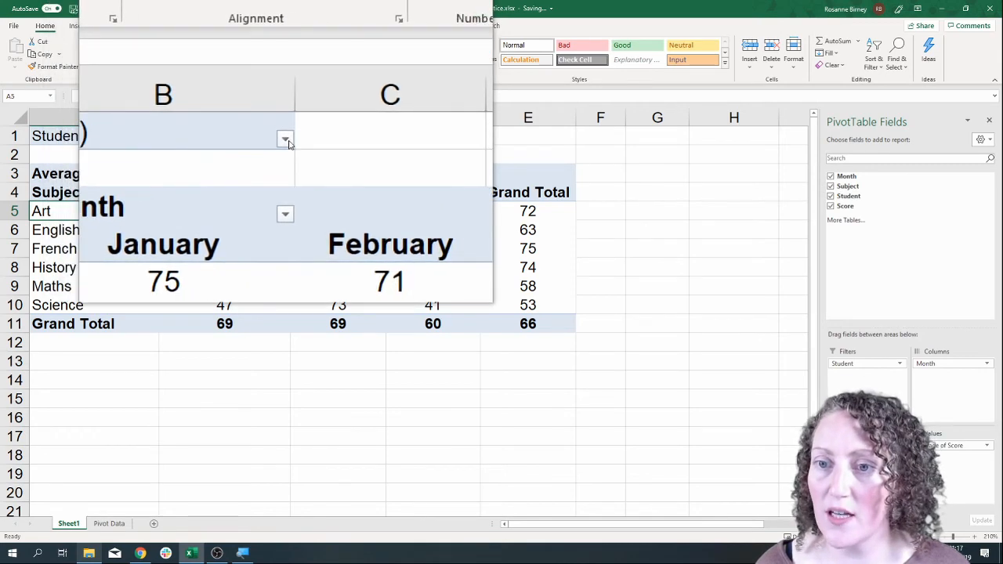
left_click(285, 139)
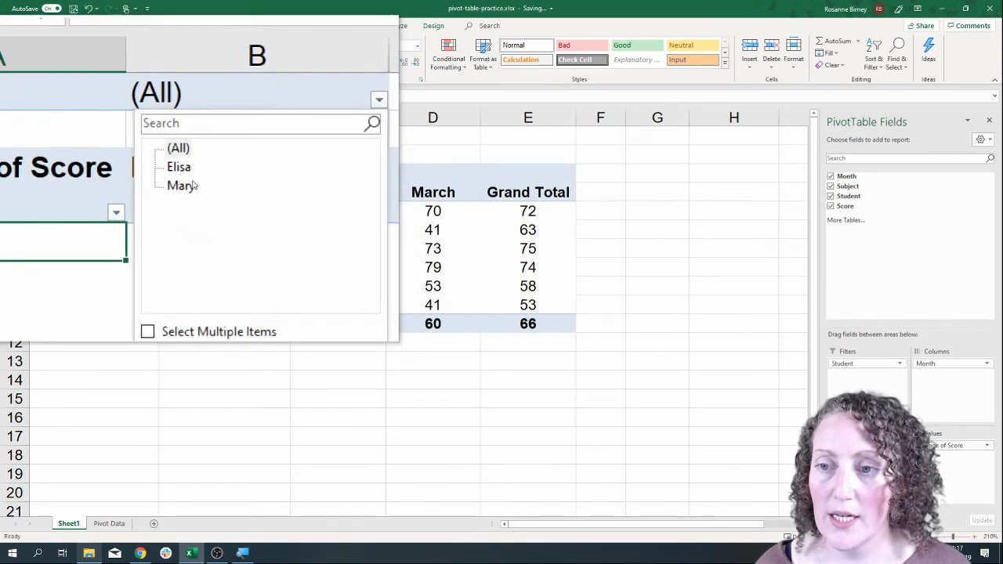
left_click(193, 188)
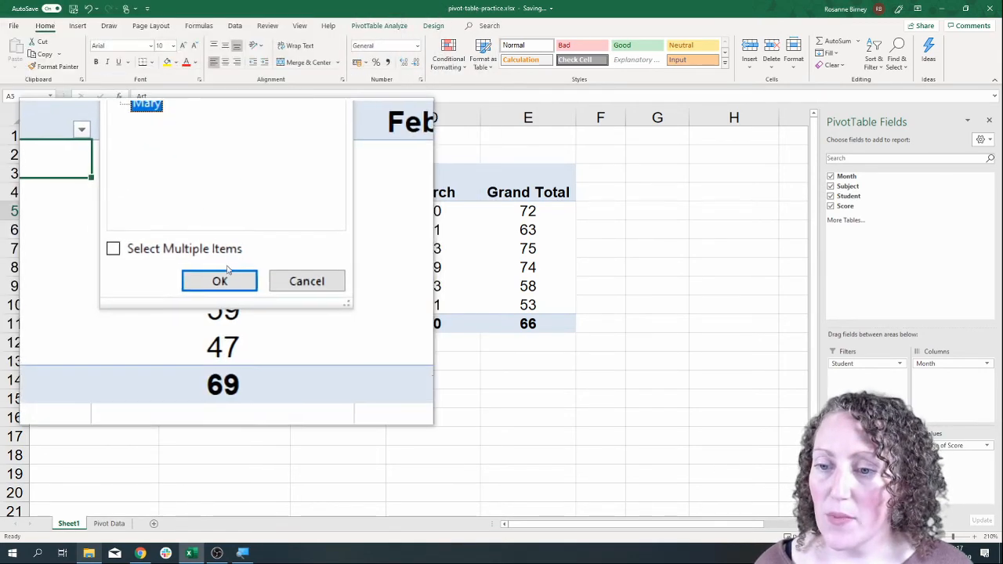
left_click(220, 272)
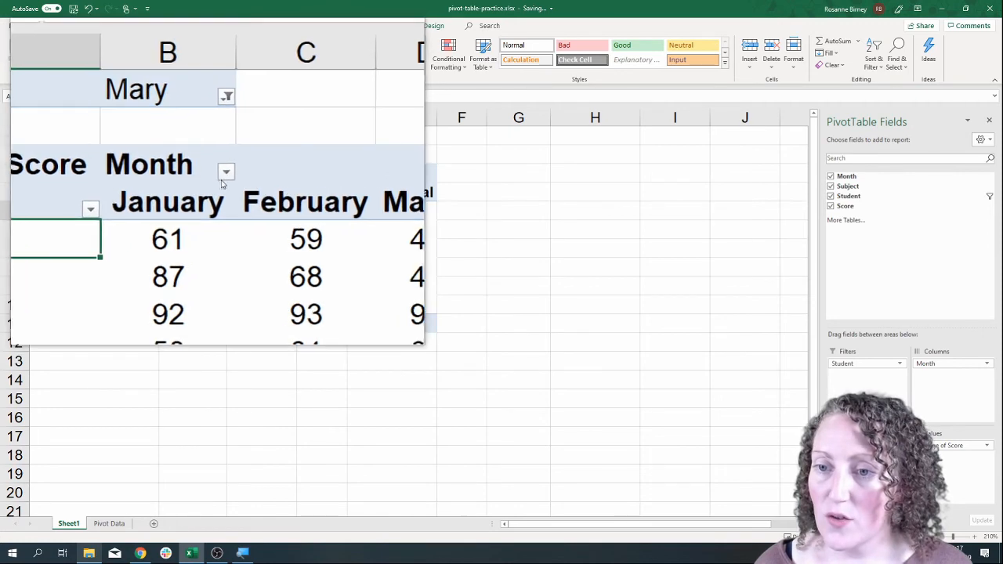
Filter the PivotTable's Month columns to show only January and February.
left_click(222, 173)
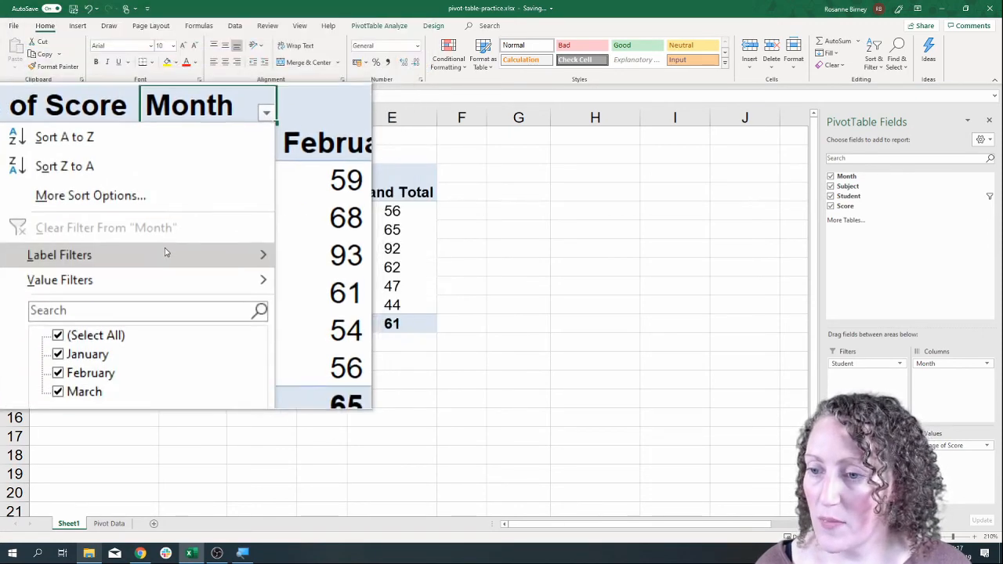
left_click(119, 286)
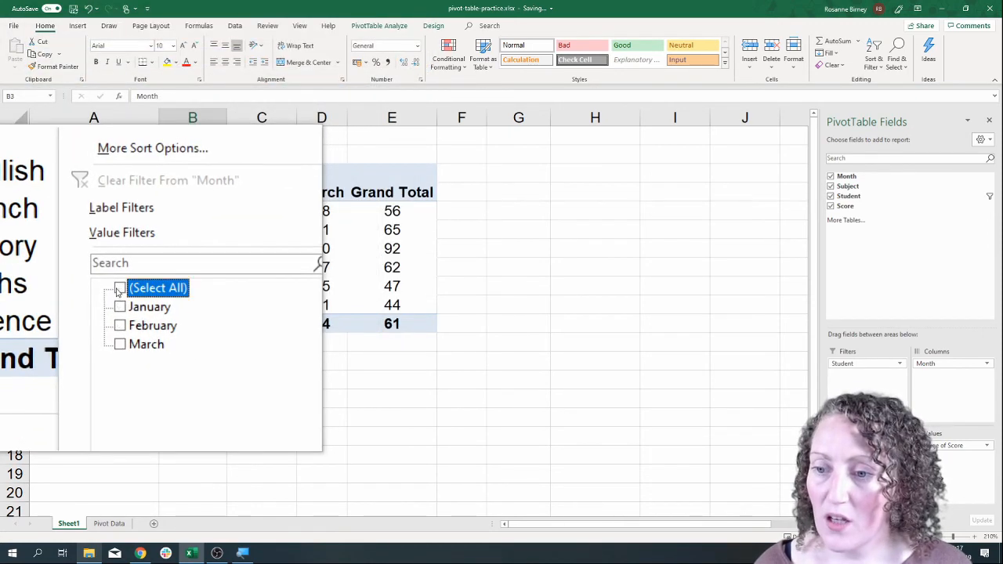
left_click(120, 293)
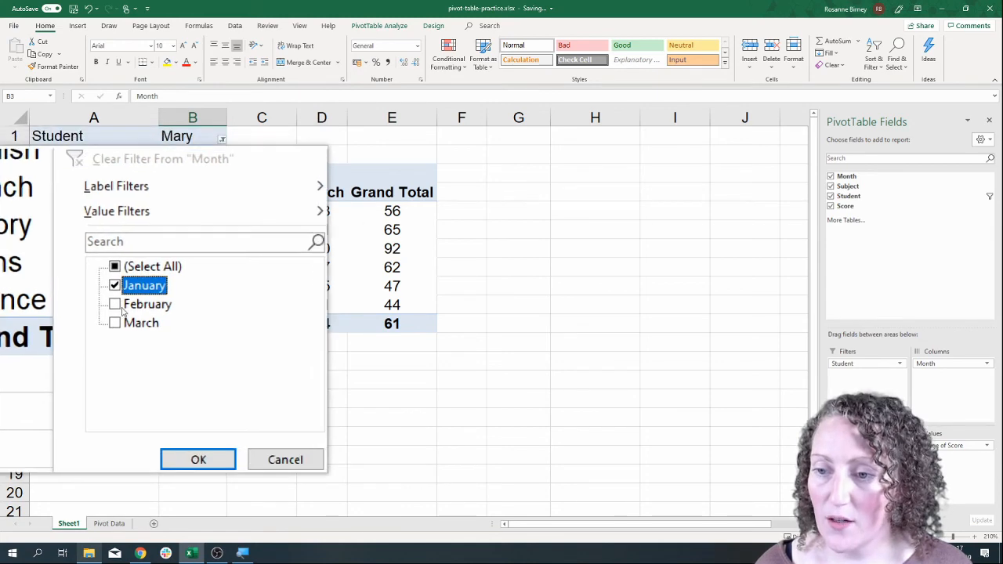
left_click(117, 308)
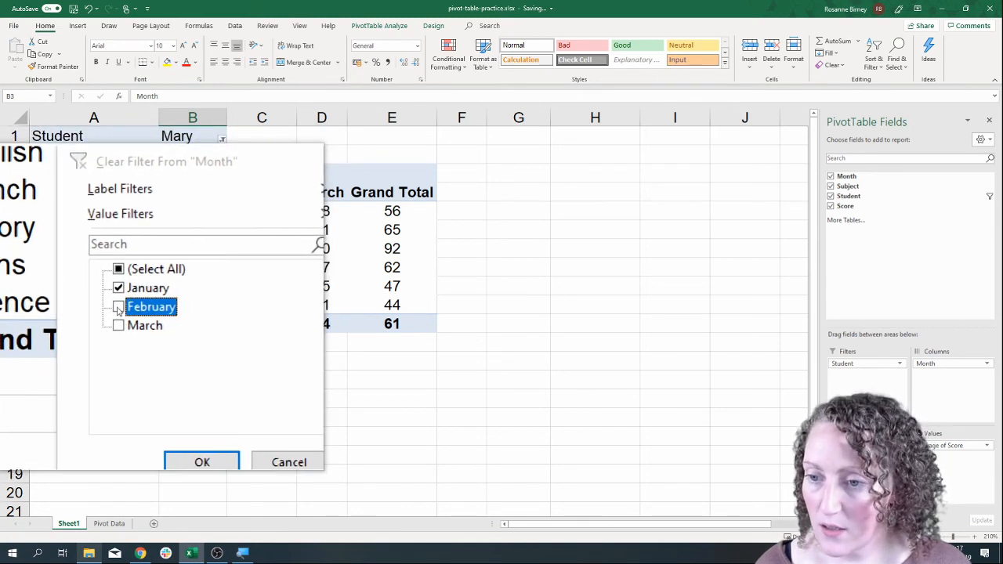
left_click(160, 391)
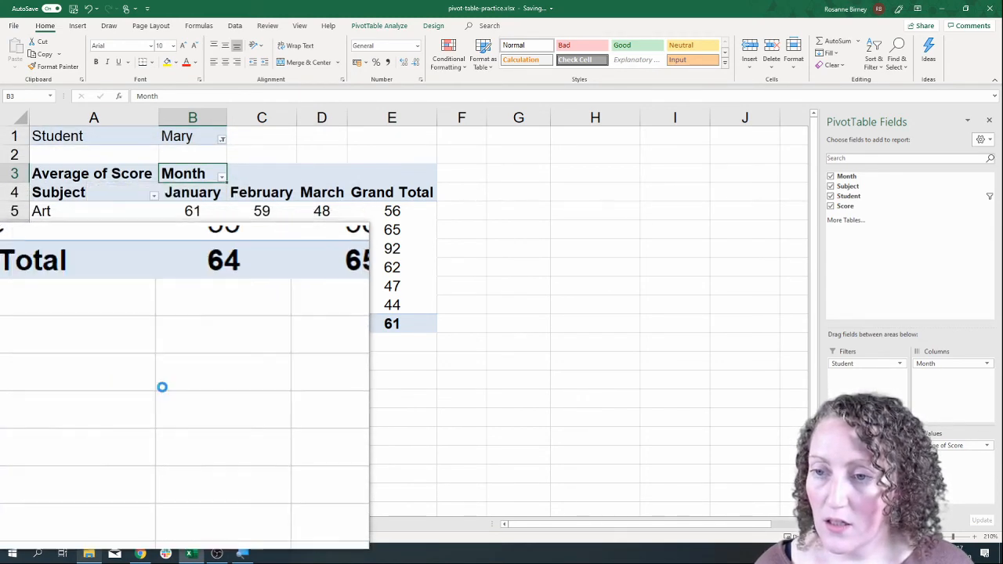
Filter the PivotTable's Subject rows to show only Art and English.
left_click(155, 197)
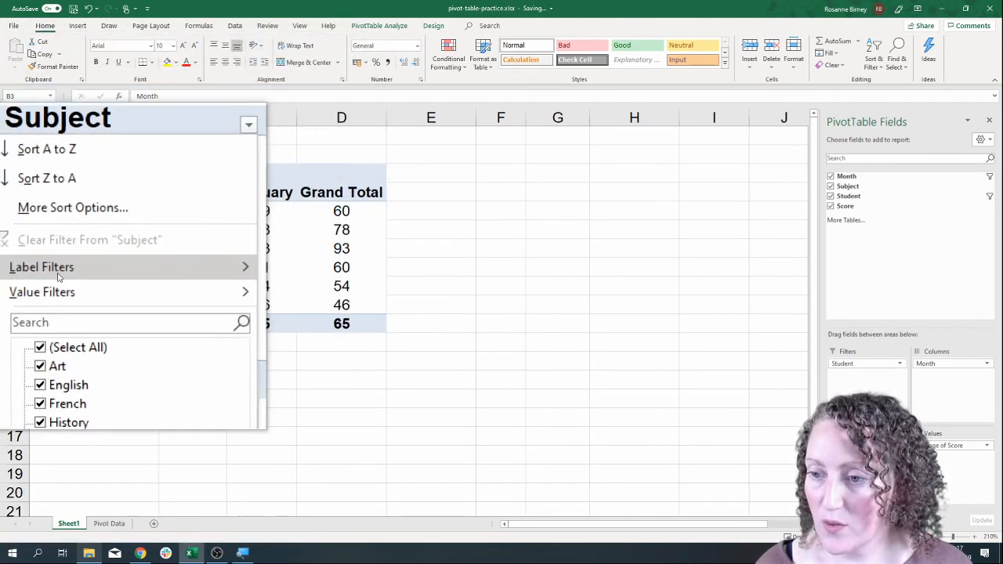
left_click(50, 308)
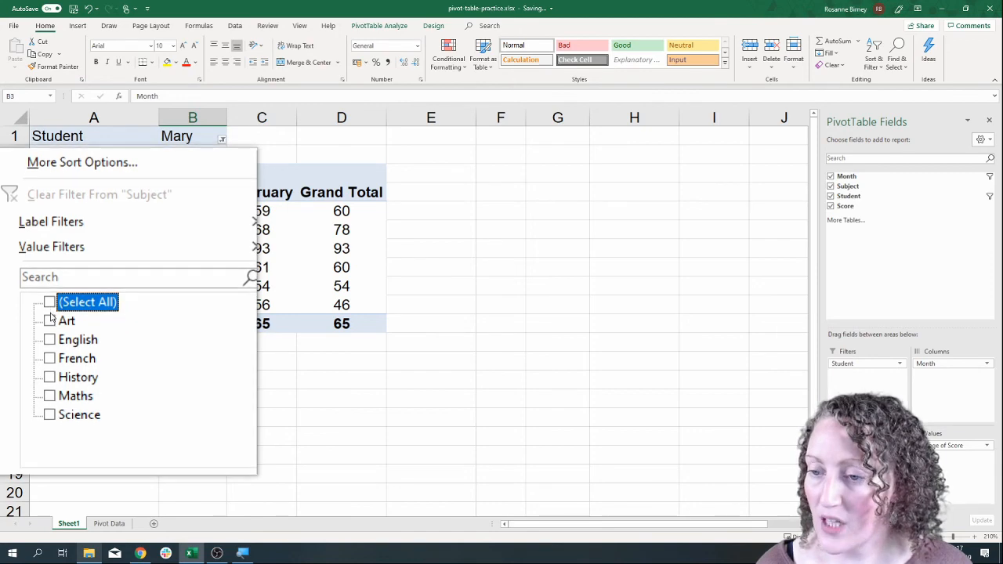
left_click(52, 320)
left_click(49, 334)
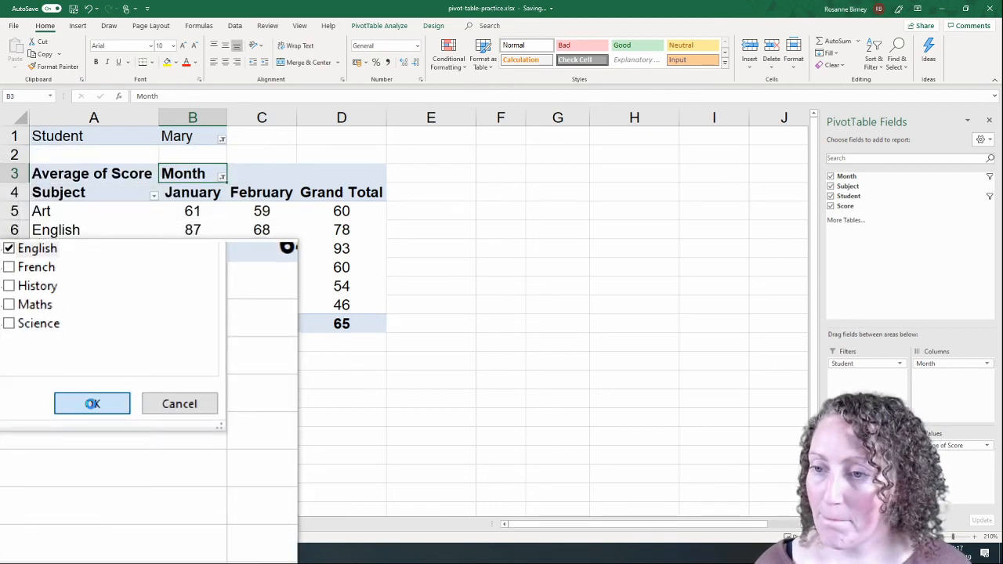
left_click(93, 403)
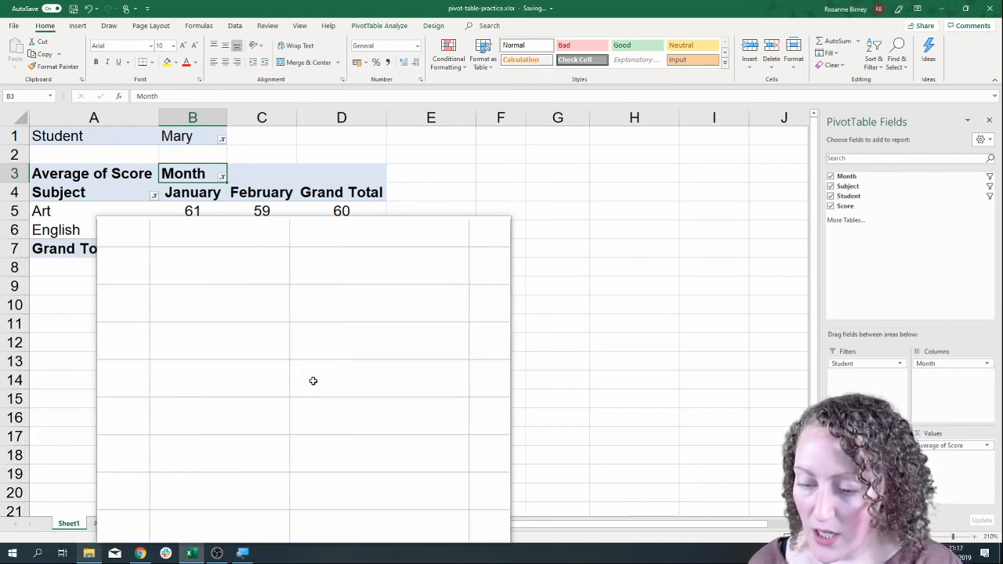
key("super+Escape")
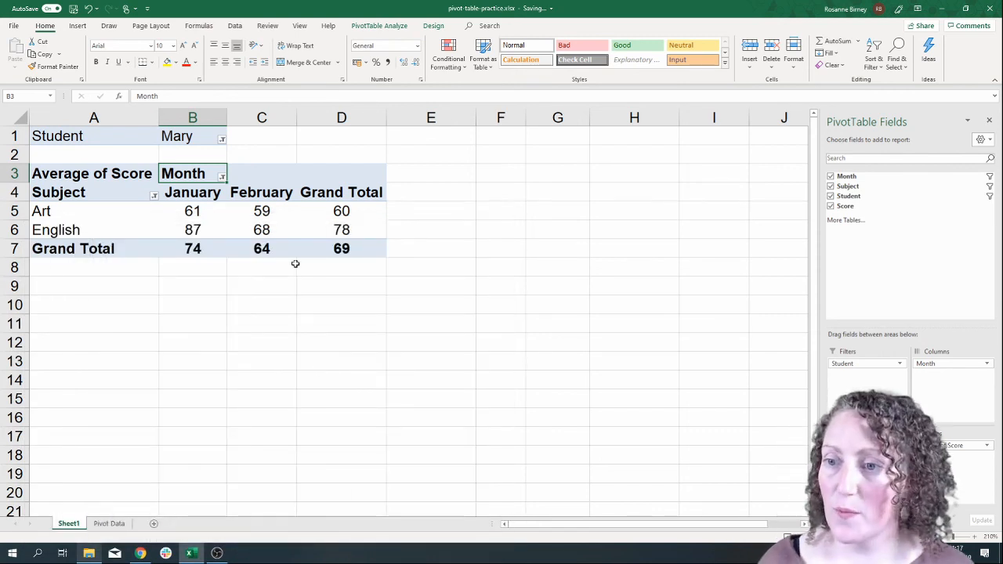